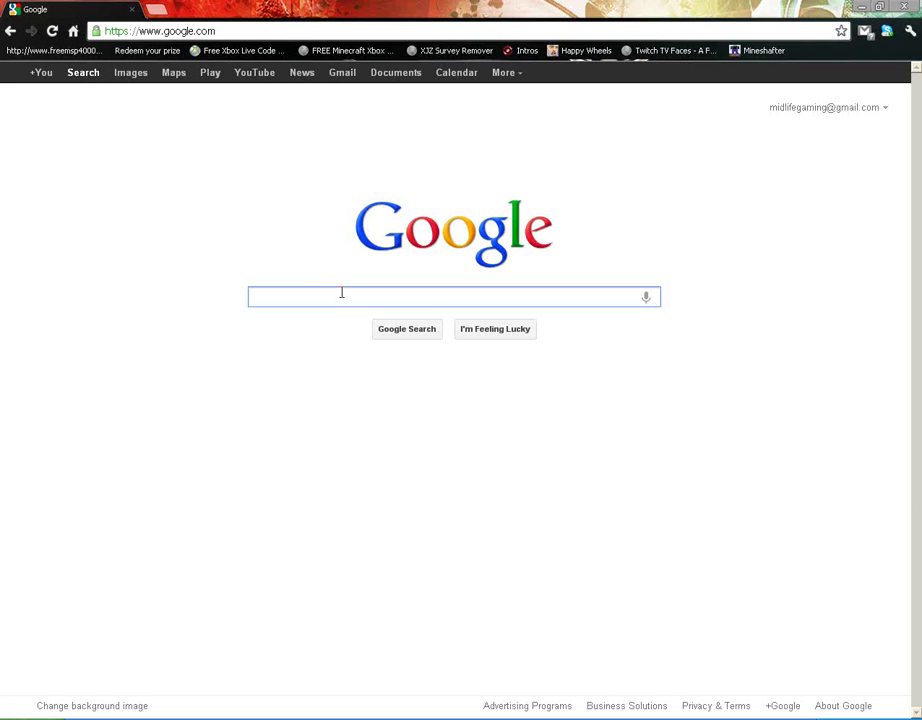
Step: Search Google for 'minecraft forums', accepting the corrected spelling of 'minecraft fourms'
{"action": "type", "text": "minecra"}
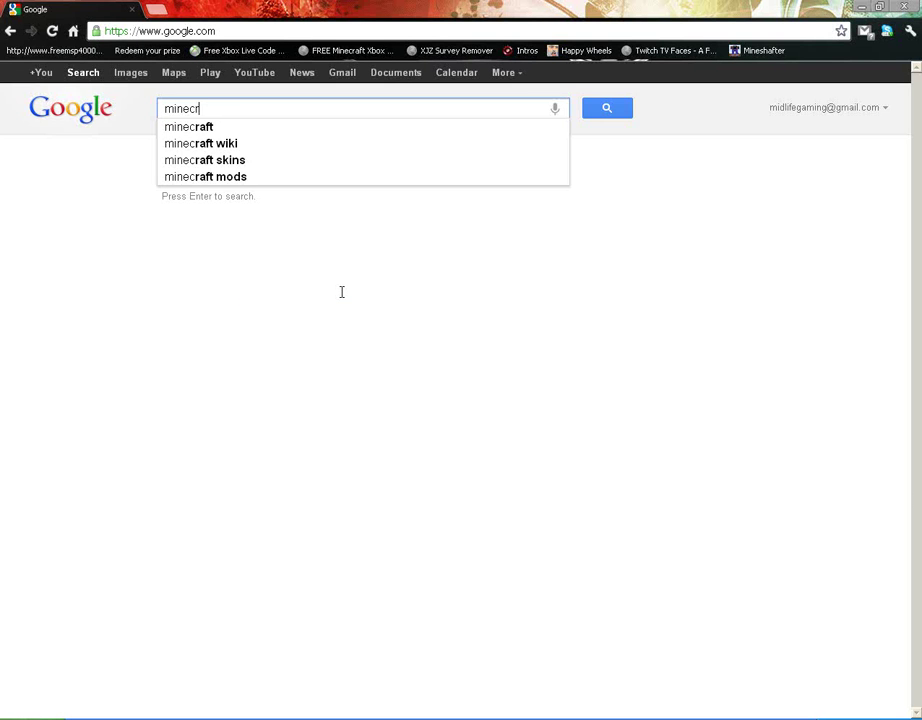
{"action": "type", "text": "ft fo"}
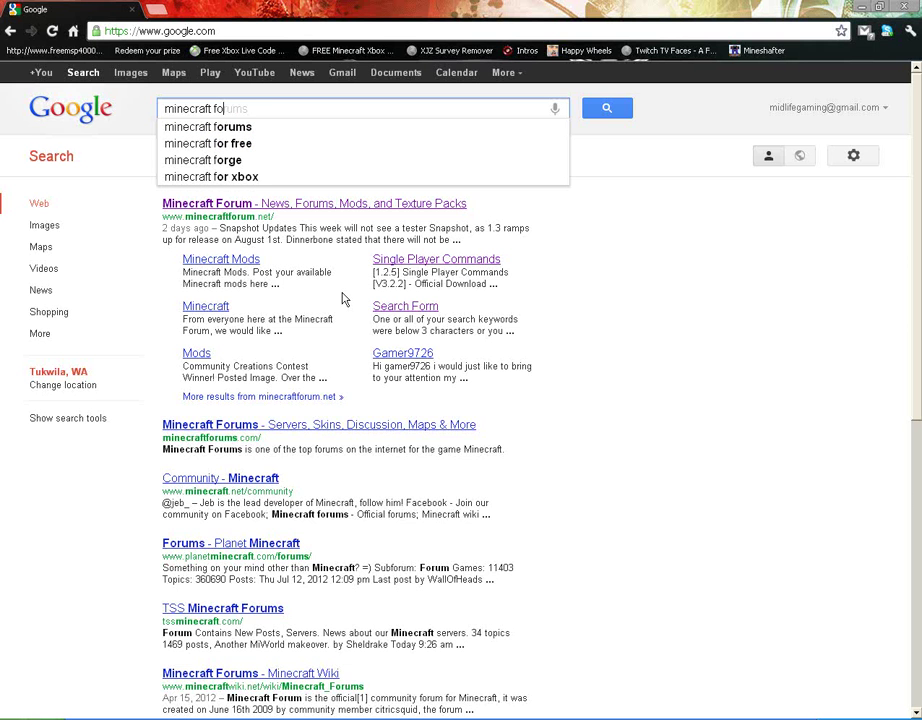
{"action": "type", "text": "urms"}
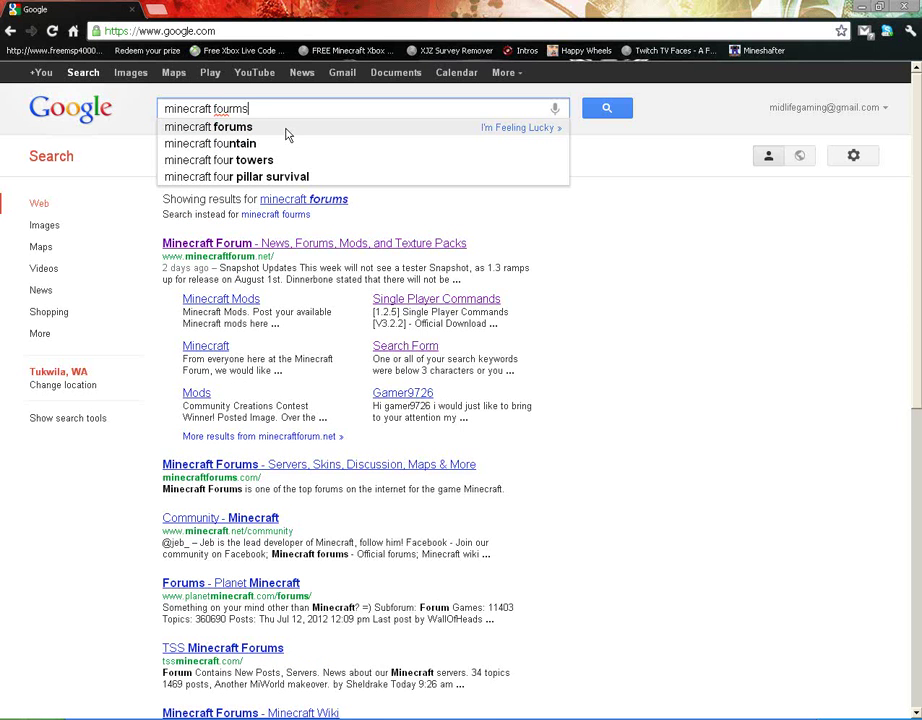
{"action": "left_click", "coordinate": [289, 129]}
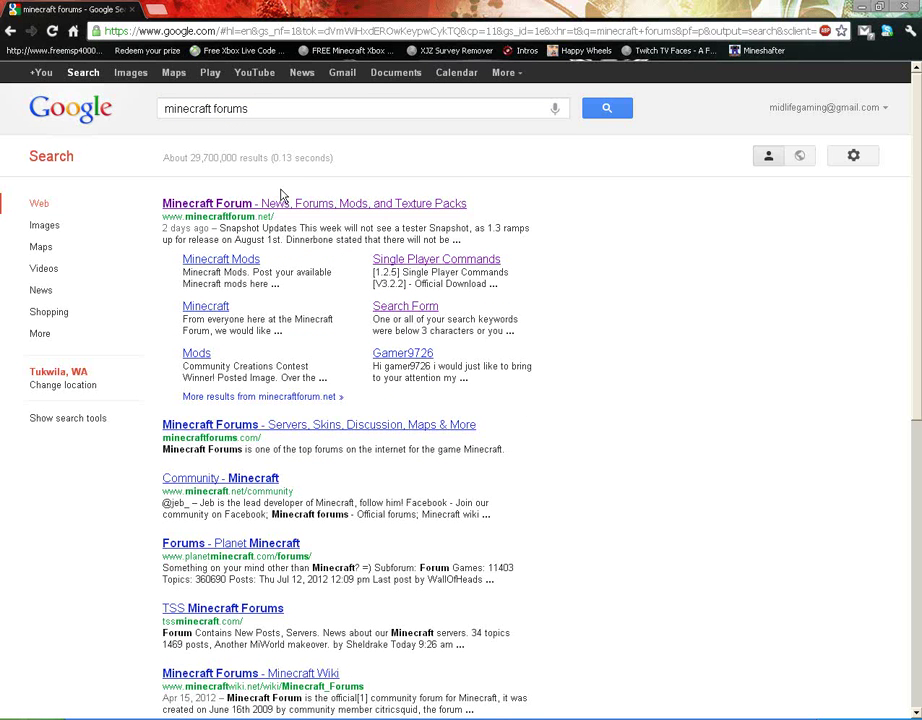
Step: Open the Minecraft Forum result and skim the minecraftforum.net home page
{"action": "mouse_move", "coordinate": [309, 226]}
{"action": "left_click", "coordinate": [318, 205]}
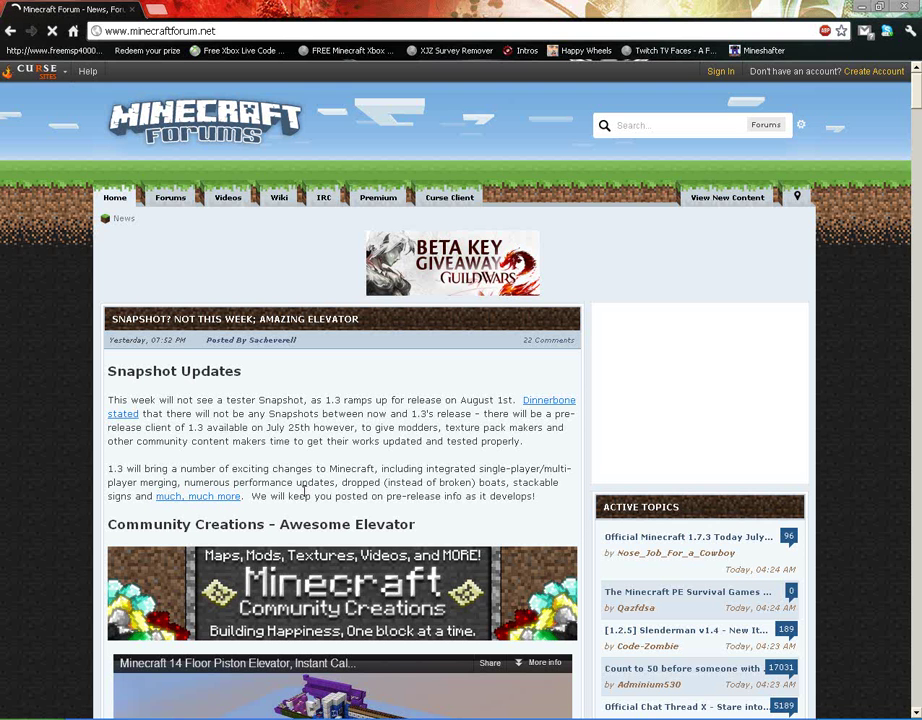
{"action": "scroll", "coordinate": [305, 490], "scroll_direction": "down", "scroll_amount": 1}
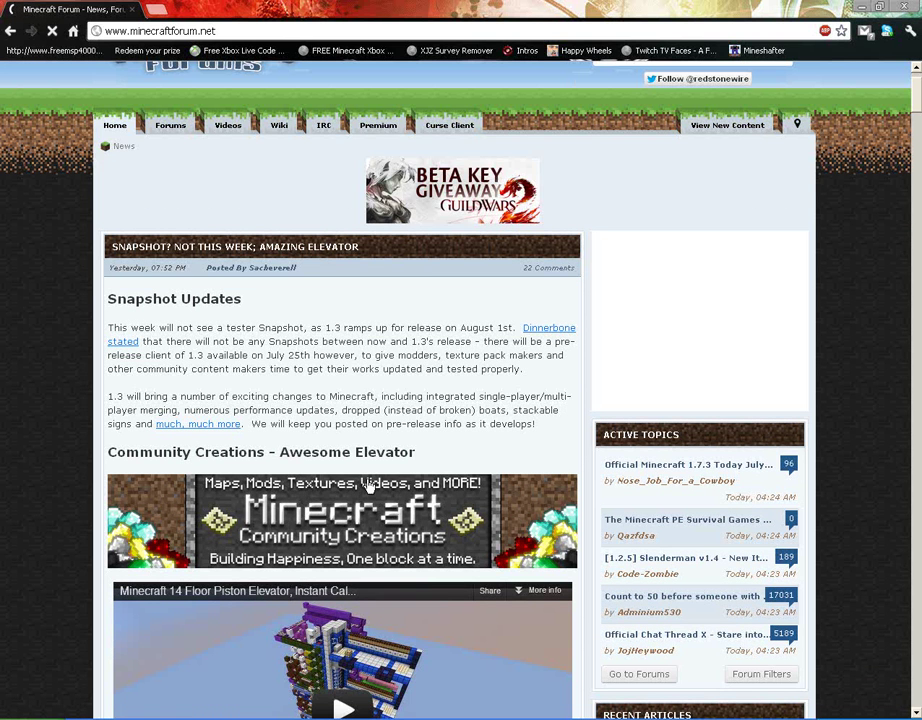
{"action": "scroll", "coordinate": [593, 311], "scroll_direction": "up", "scroll_amount": 1}
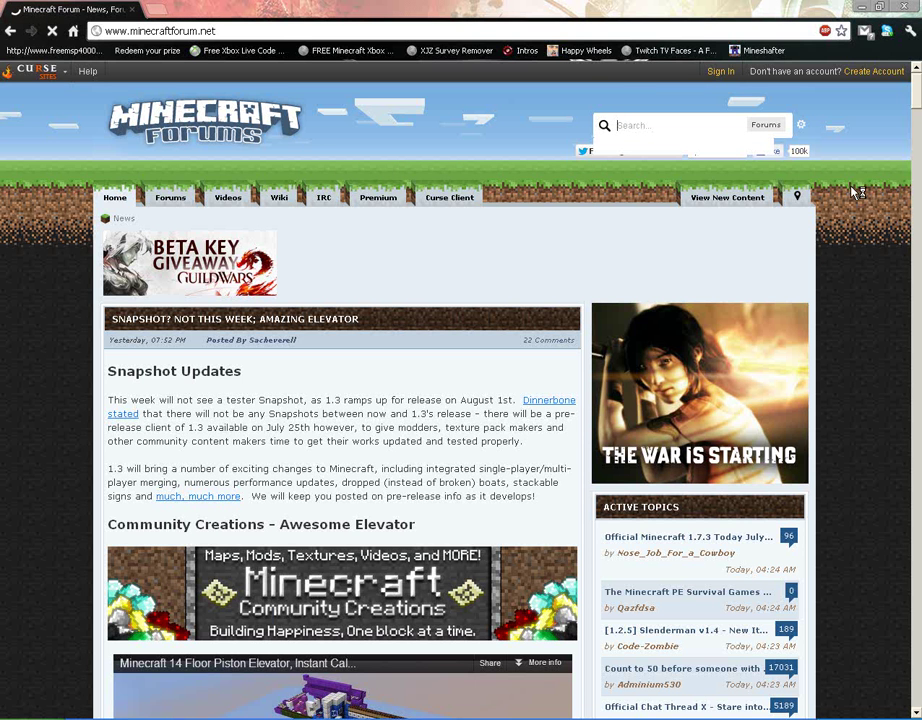
Step: Start a Windows search for all files and folders from the Start menu
{"action": "key", "text": "super"}
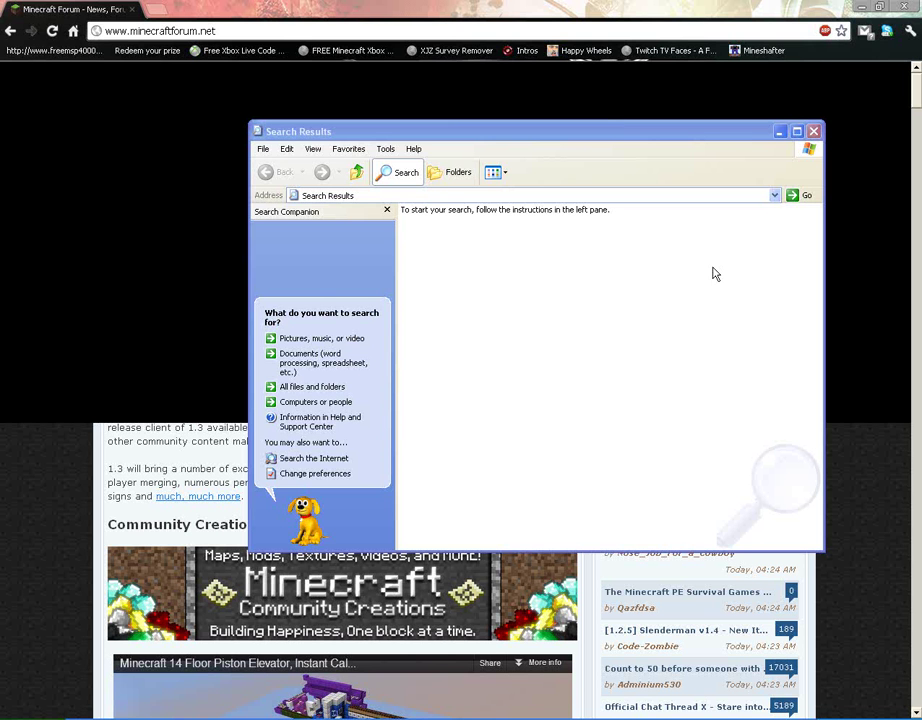
{"action": "right_click", "coordinate": [715, 273]}
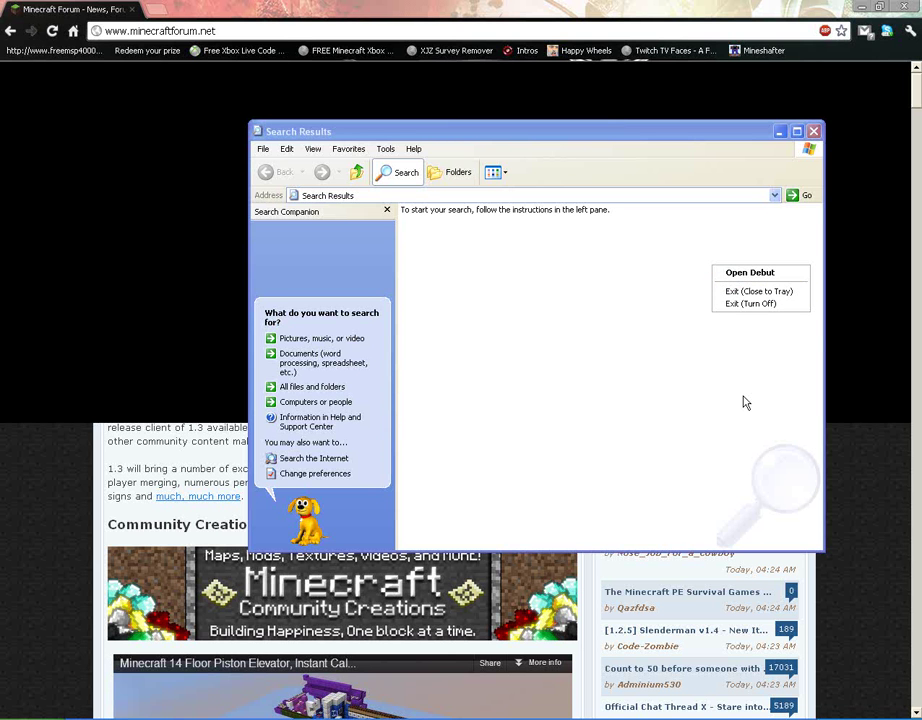
{"action": "left_click", "coordinate": [757, 368]}
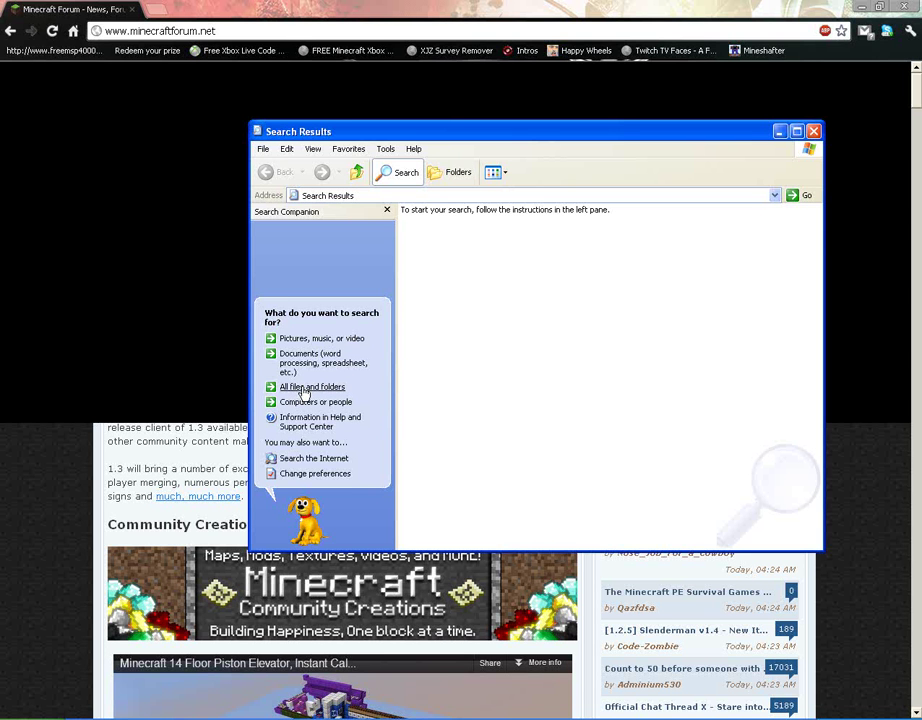
{"action": "left_click", "coordinate": [309, 385]}
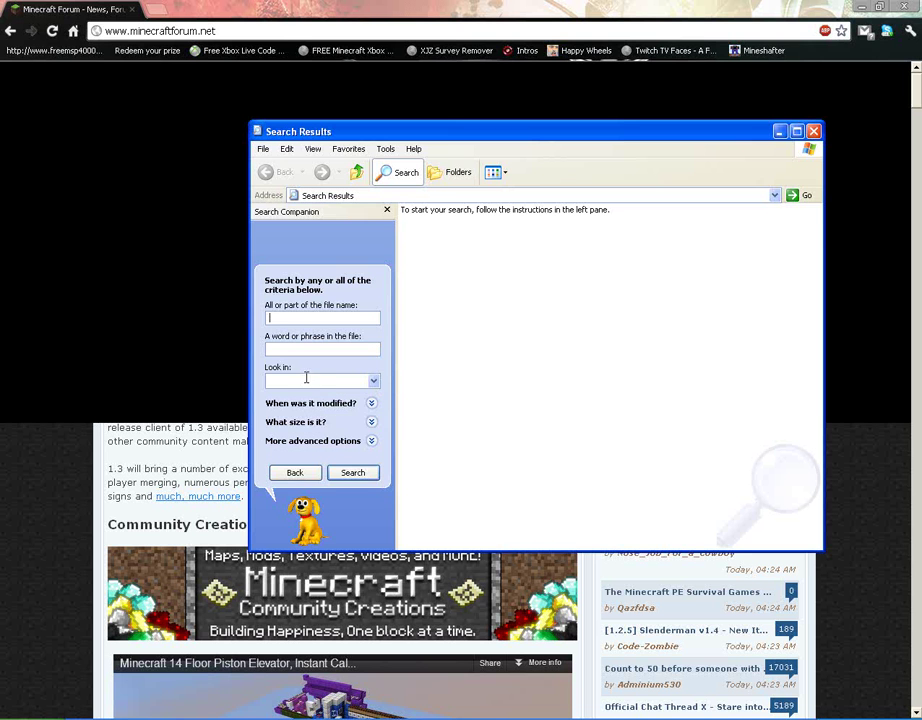
Step: Search the drives for 'survival games' and stop once The Survival Games 2 ZIP appears
{"action": "type", "text": "as"}
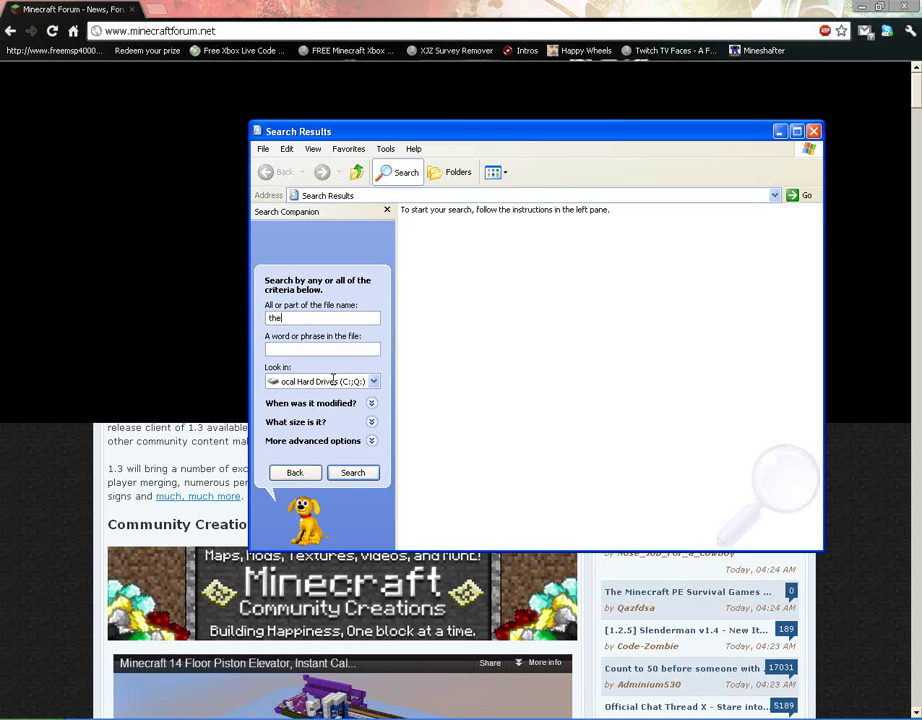
{"action": "key", "text": "BackSpace"}
{"action": "key", "text": "BackSpace"}
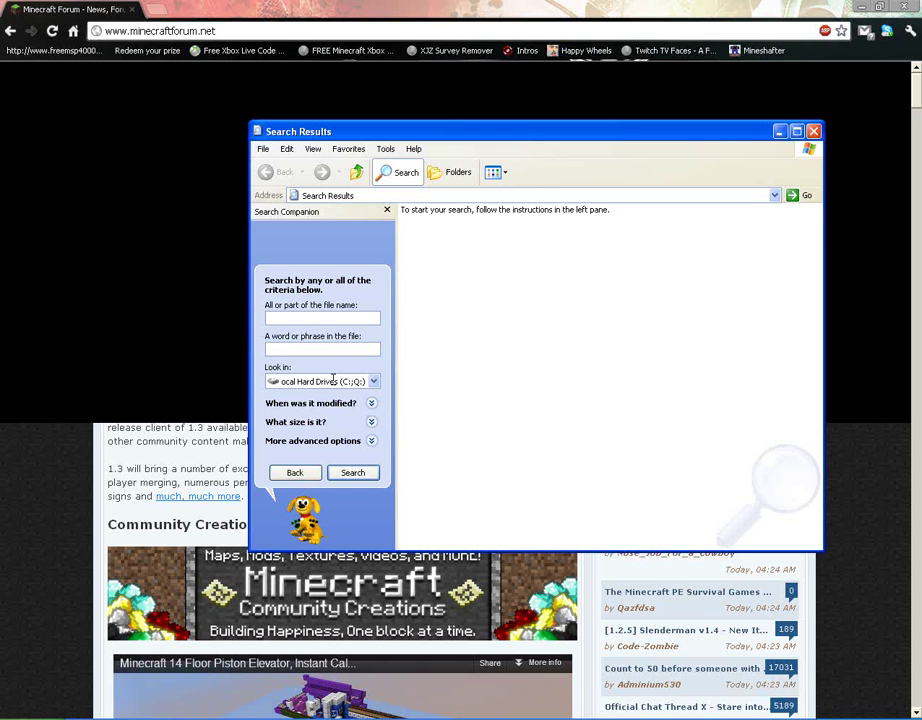
{"action": "type", "text": "survival"}
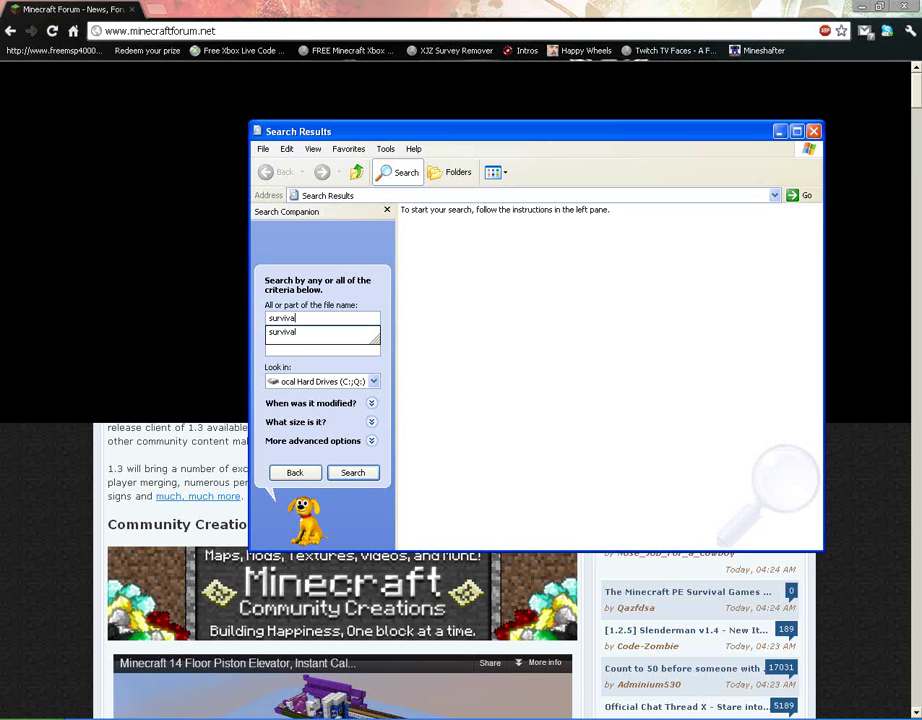
{"action": "left_click", "coordinate": [285, 332]}
{"action": "type", "text": "games"}
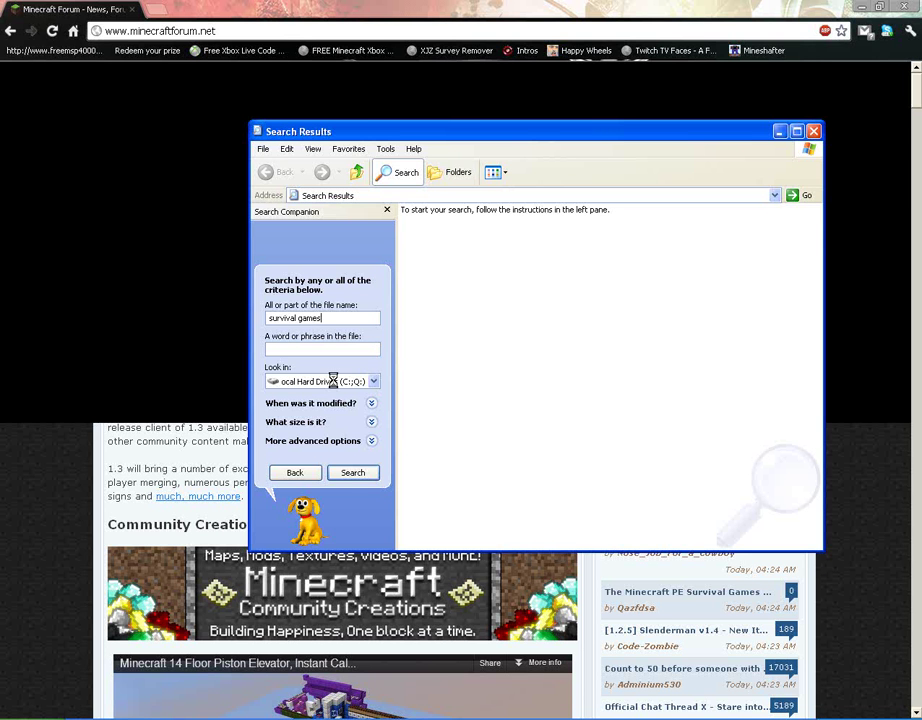
{"action": "key", "text": "Return"}
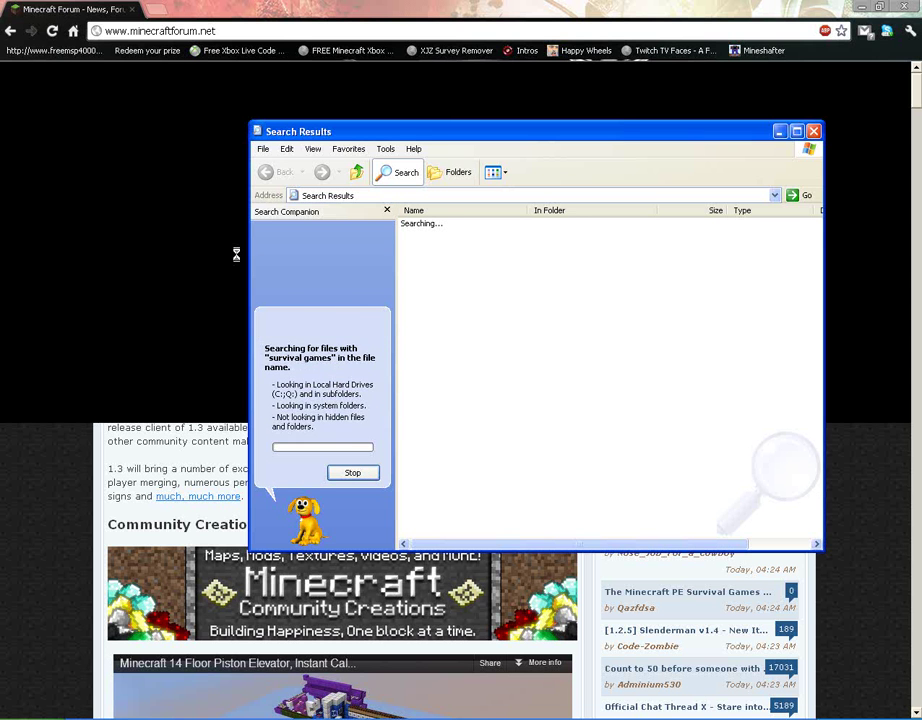
{"action": "left_click", "coordinate": [353, 476]}
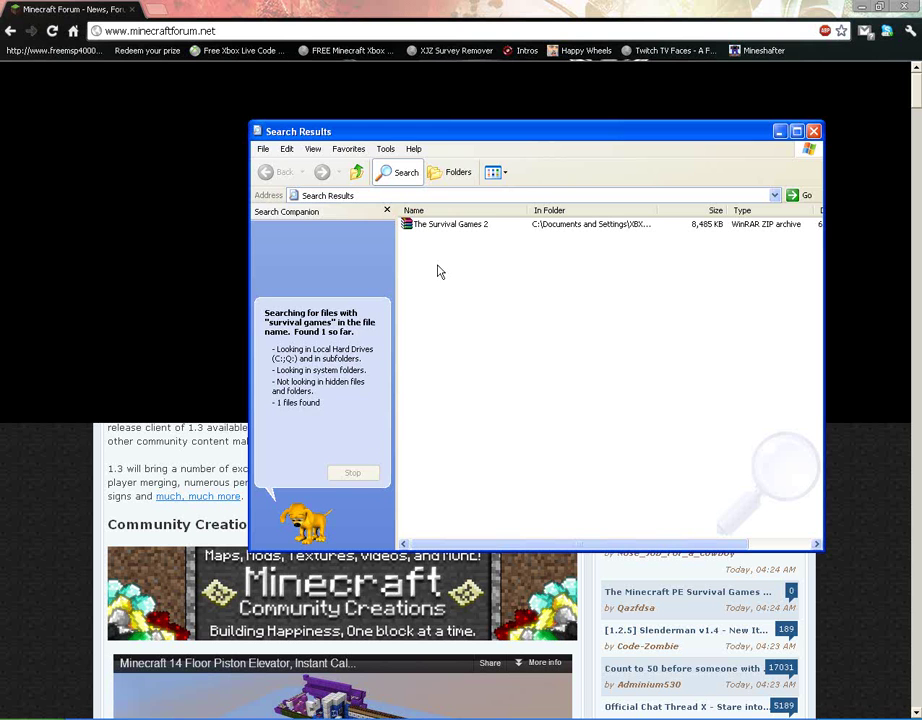
Step: Open The Survival Games 2 ZIP in WinRAR, dismiss the license reminder, and select its map folder
{"action": "left_click", "coordinate": [487, 225]}
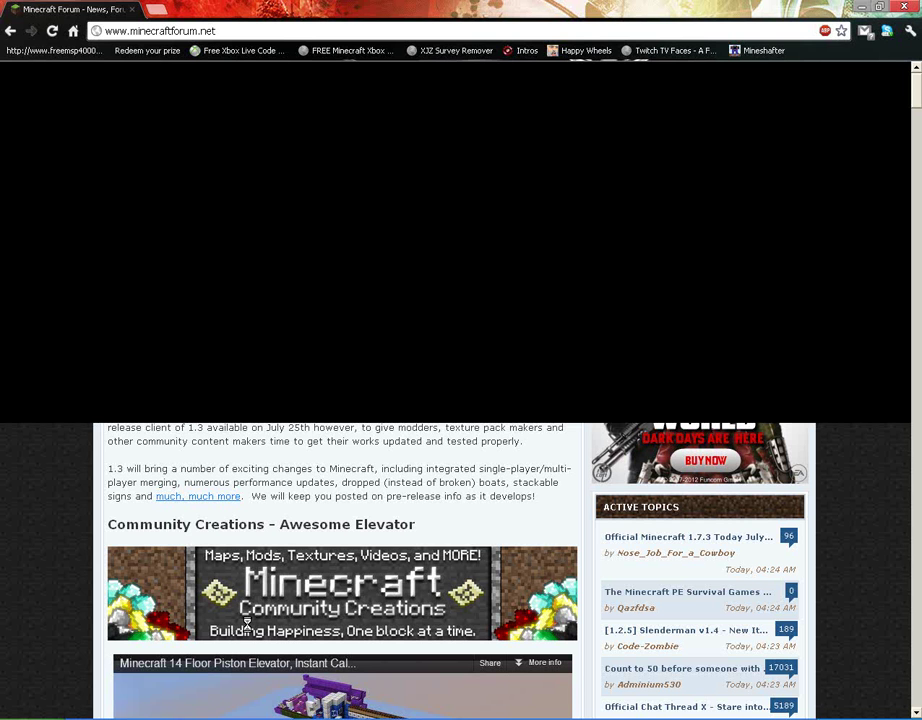
{"action": "key", "text": "alt+F4"}
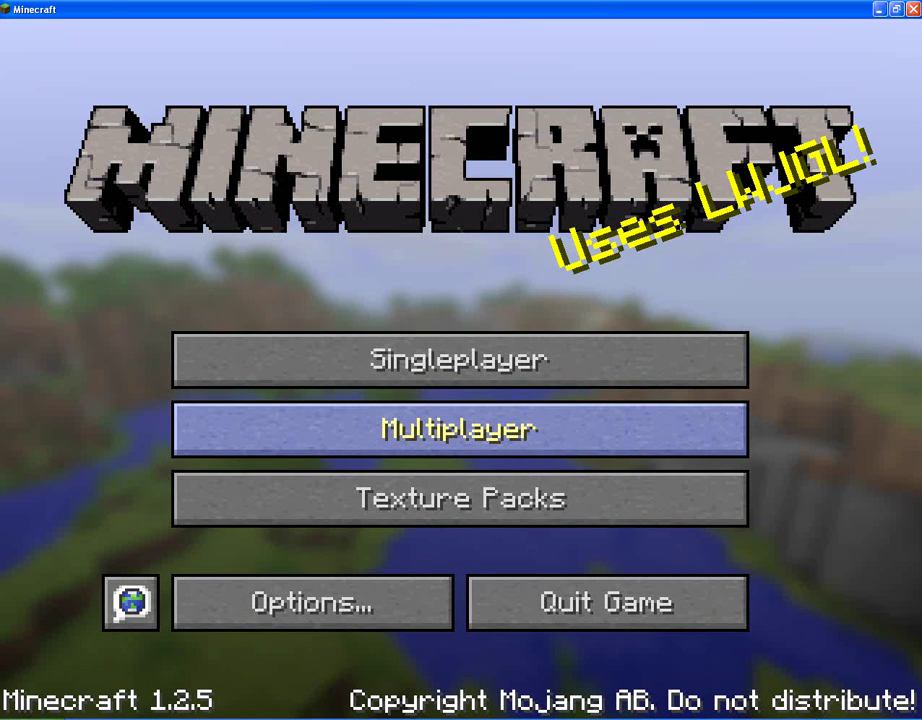
{"action": "key", "text": "alt+F4"}
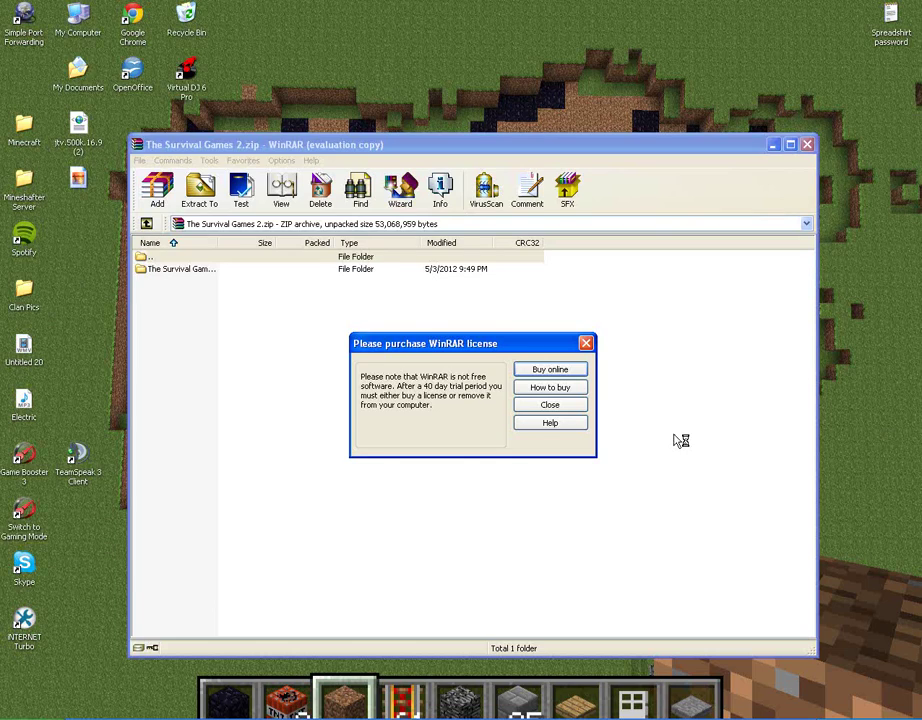
{"action": "left_click", "coordinate": [586, 343]}
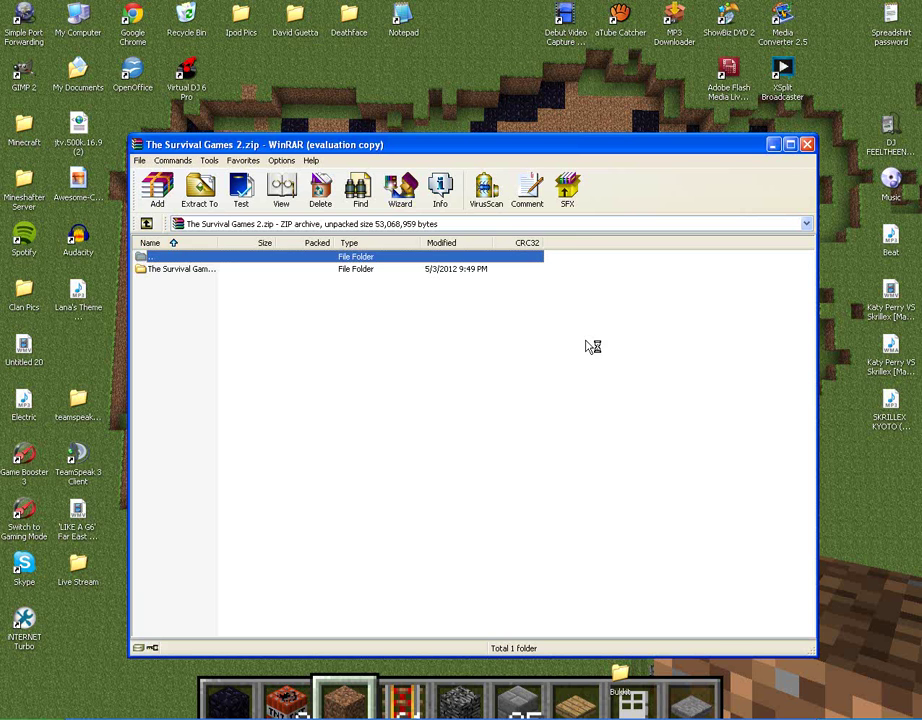
{"action": "left_click", "coordinate": [182, 270]}
{"action": "left_click_drag", "start_coordinate": [236, 298], "coordinate": [238, 325]}
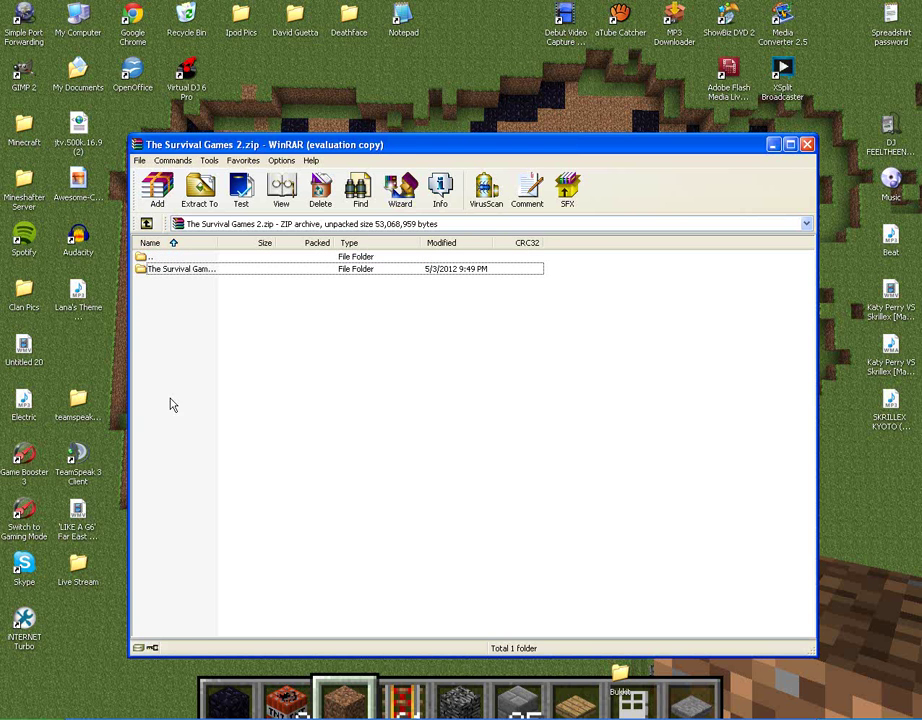
Step: Run %appdata% and bring the resulting Application Data folder to the front
{"action": "key", "text": "super"}
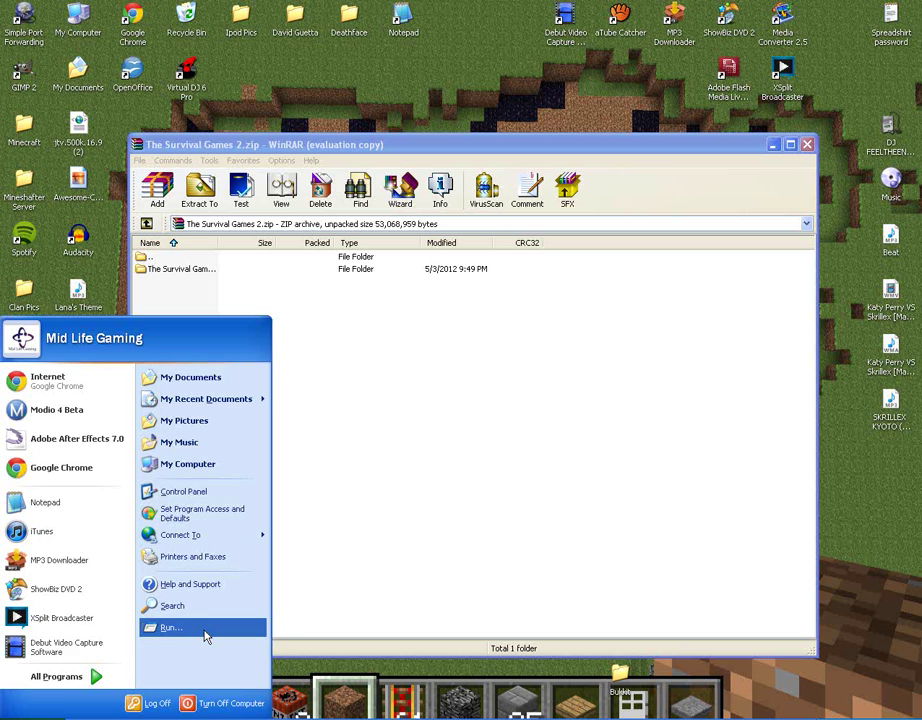
{"action": "left_click", "coordinate": [204, 636]}
{"action": "key", "text": "BackSpace"}
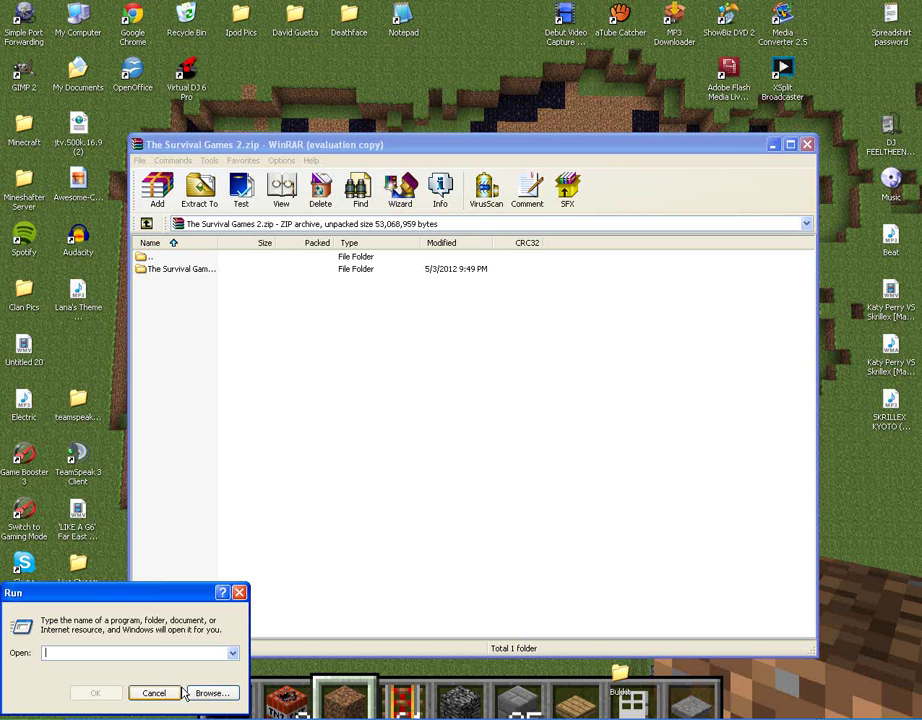
{"action": "type", "text": "%a"}
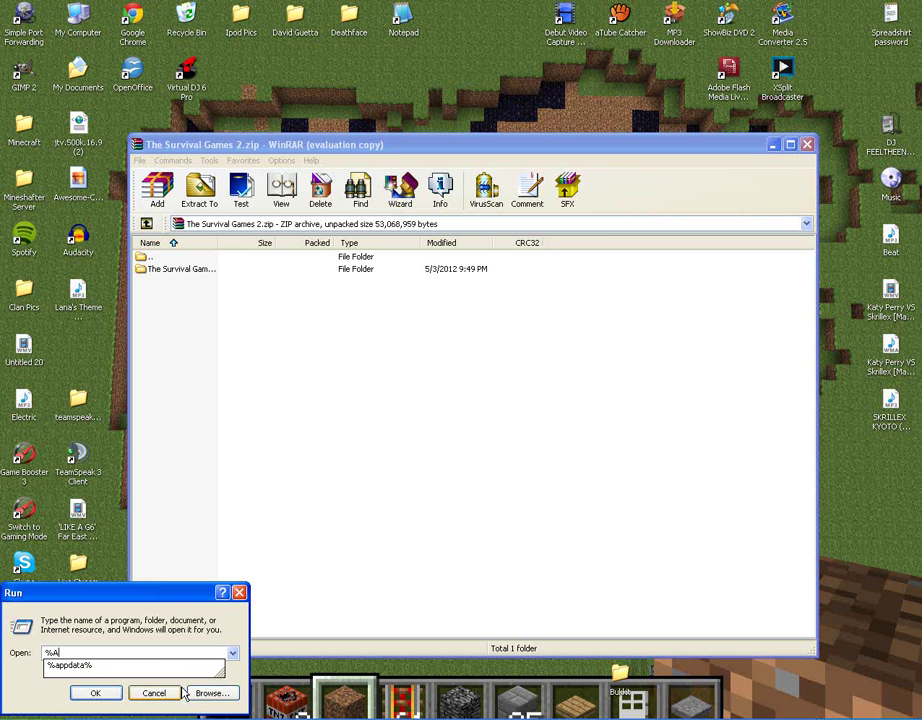
{"action": "type", "text": "ppdata"}
{"action": "type", "text": "%"}
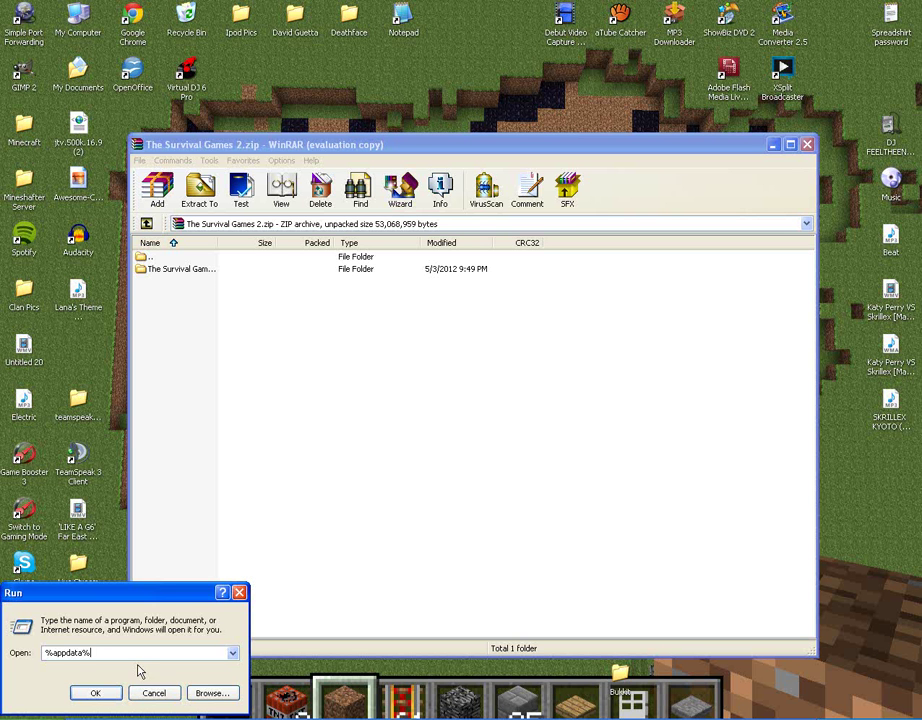
{"action": "left_click", "coordinate": [97, 693]}
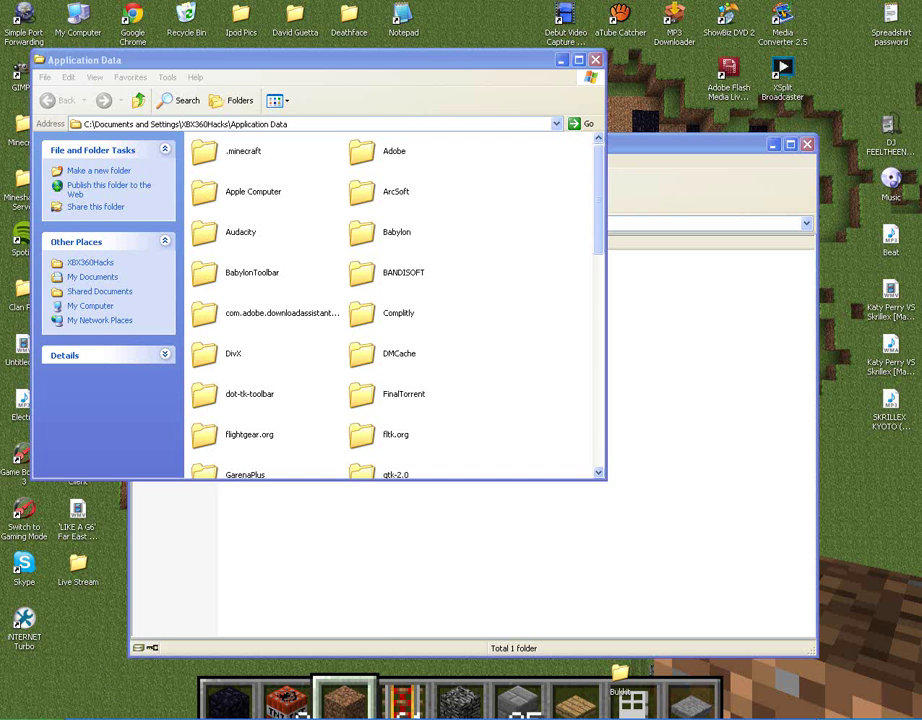
{"action": "left_click", "coordinate": [40, 713]}
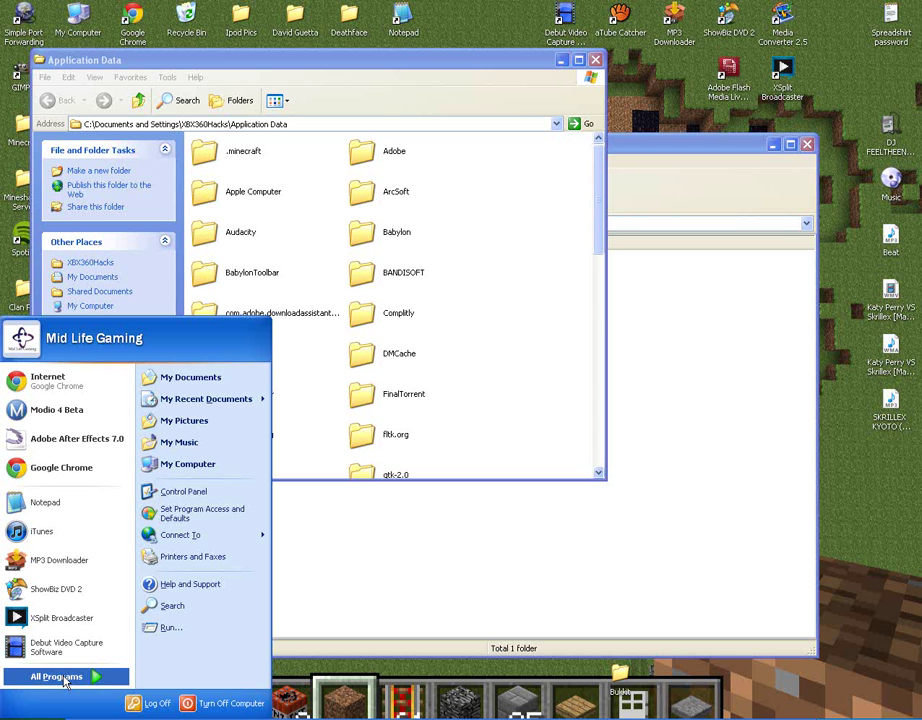
{"action": "left_click", "coordinate": [398, 562]}
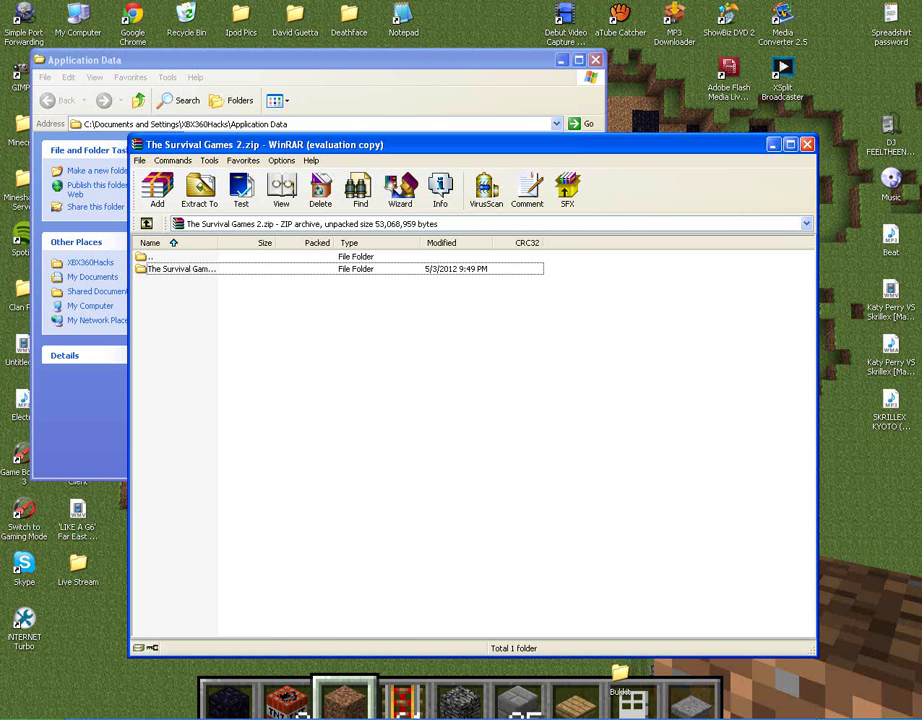
{"action": "key", "text": "alt+Tab"}
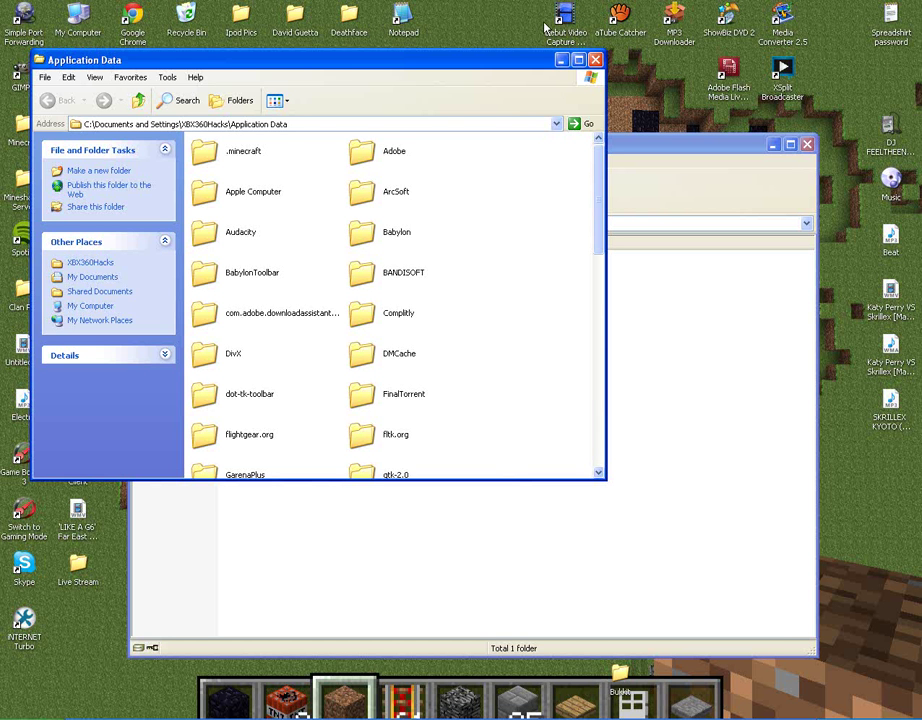
Step: Browse into .minecraft\saves, which lists The State of MLG and Mob Spawner worlds
{"action": "double_click", "coordinate": [251, 152]}
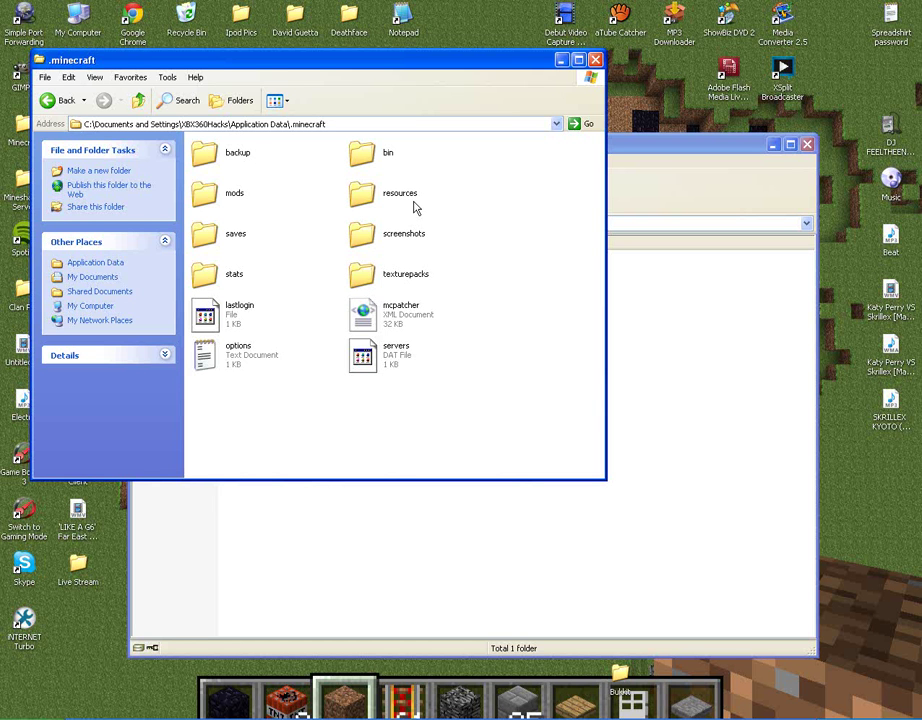
{"action": "left_click", "coordinate": [232, 234]}
{"action": "double_click", "coordinate": [232, 234]}
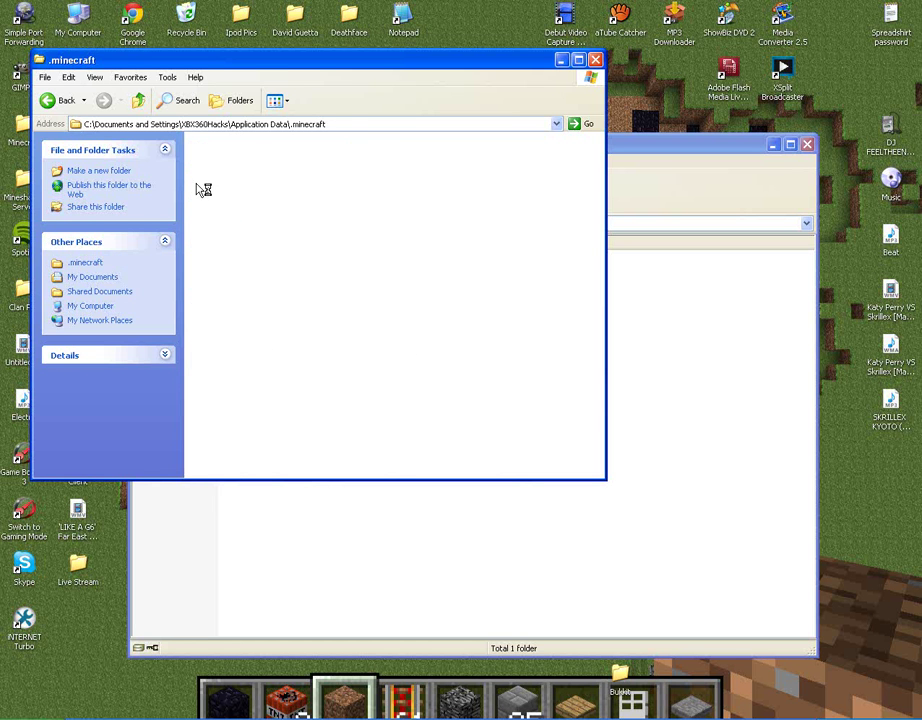
{"action": "left_click", "coordinate": [250, 152]}
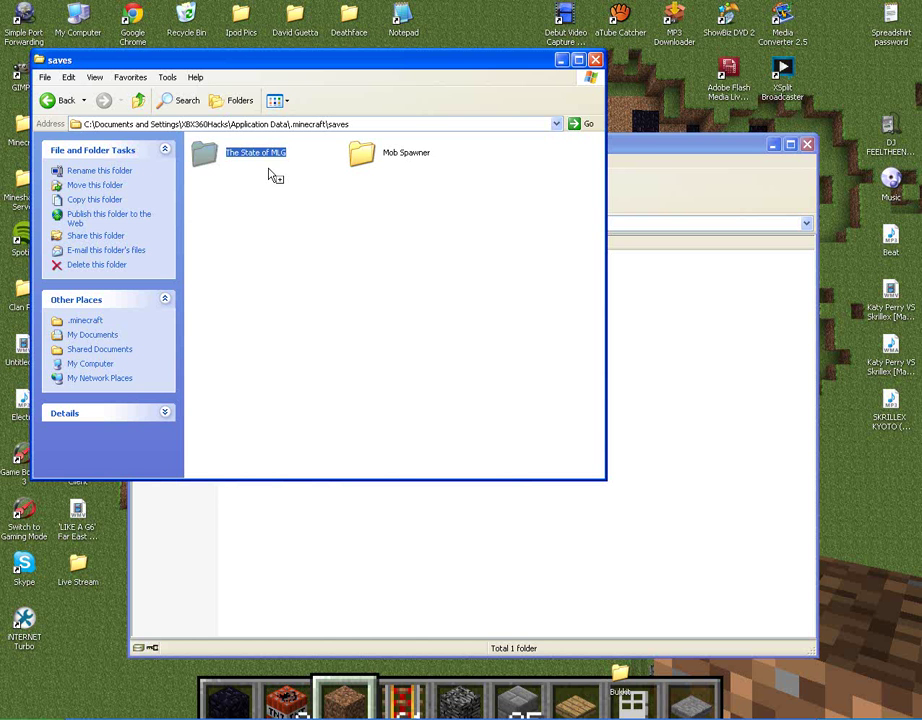
{"action": "mouse_move", "coordinate": [497, 317]}
{"action": "left_mouse_down"}
{"action": "mouse_move", "coordinate": [84, 8]}
{"action": "mouse_move", "coordinate": [215, 45]}
{"action": "mouse_move", "coordinate": [95, 48]}
{"action": "mouse_move", "coordinate": [91, 148]}
{"action": "mouse_move", "coordinate": [177, 323]}
{"action": "mouse_move", "coordinate": [186, 207]}
{"action": "left_mouse_up"}
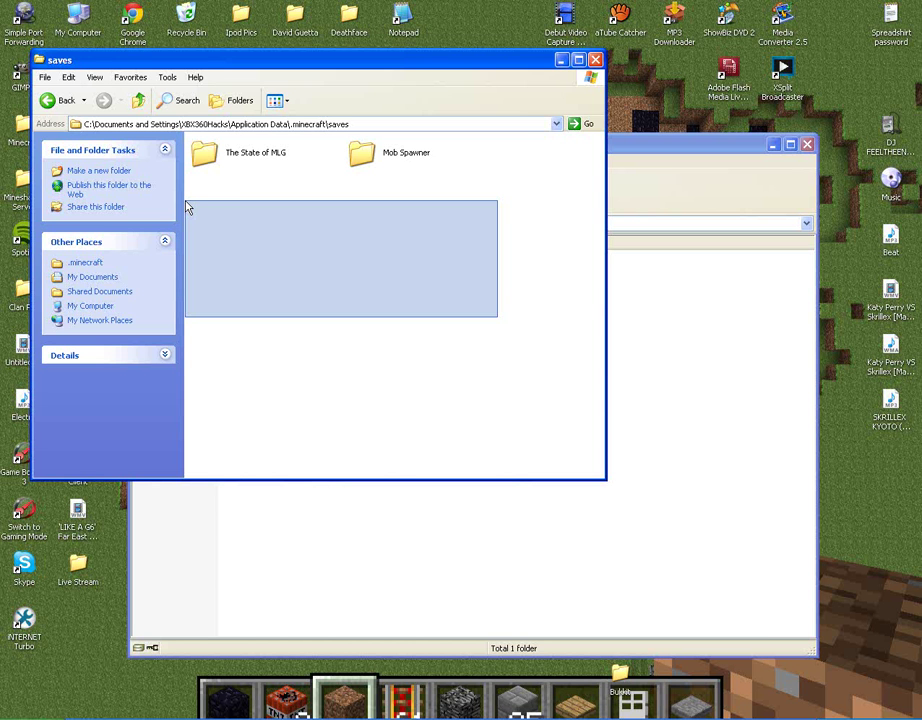
{"action": "left_click_drag", "start_coordinate": [186, 207], "coordinate": [201, 197]}
{"action": "left_click", "coordinate": [252, 152]}
{"action": "right_click", "coordinate": [256, 154]}
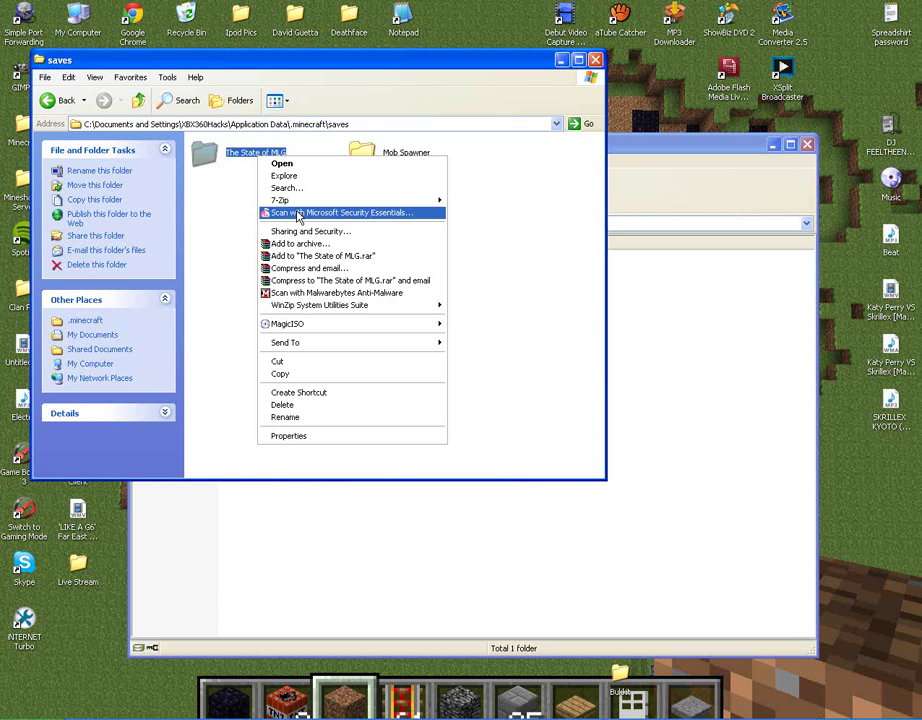
{"action": "left_click", "coordinate": [205, 435]}
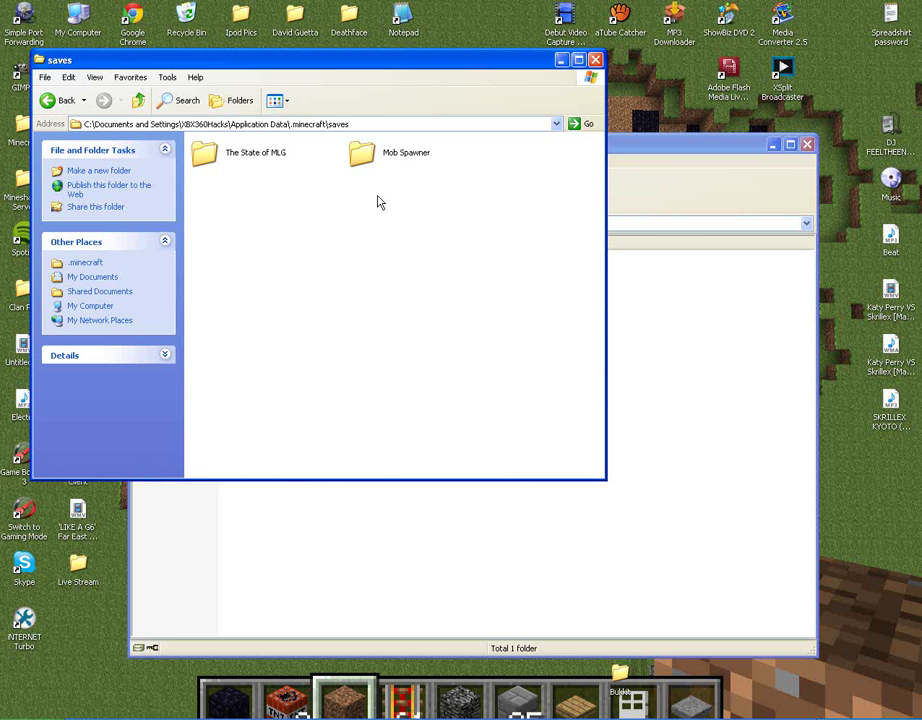
Step: Drag The Survival Games 2 map folder from WinRAR into the saves folder
{"action": "left_click", "coordinate": [578, 538]}
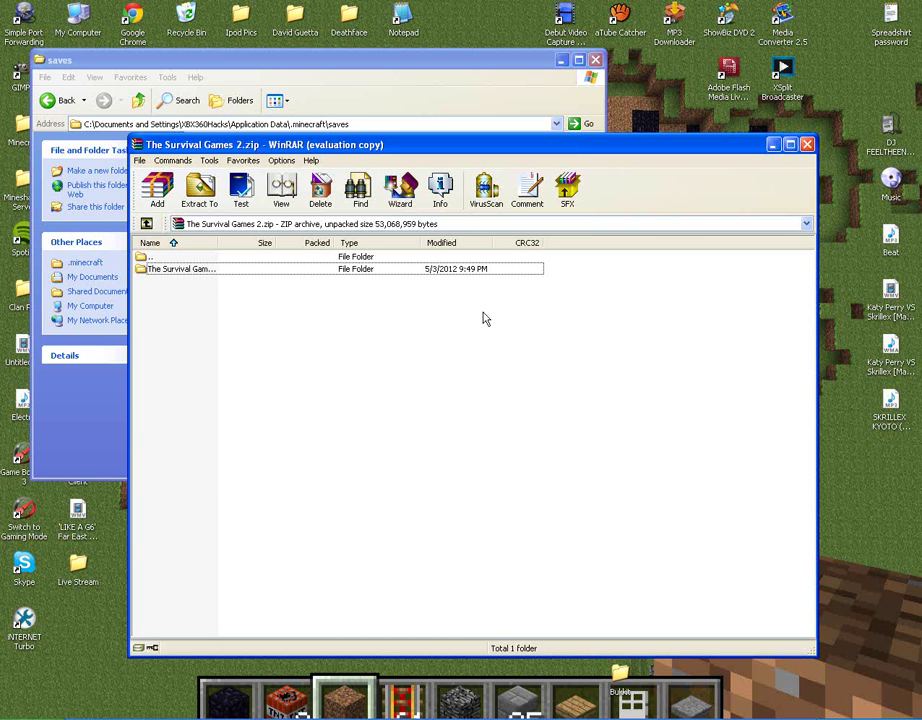
{"action": "left_click", "coordinate": [182, 272]}
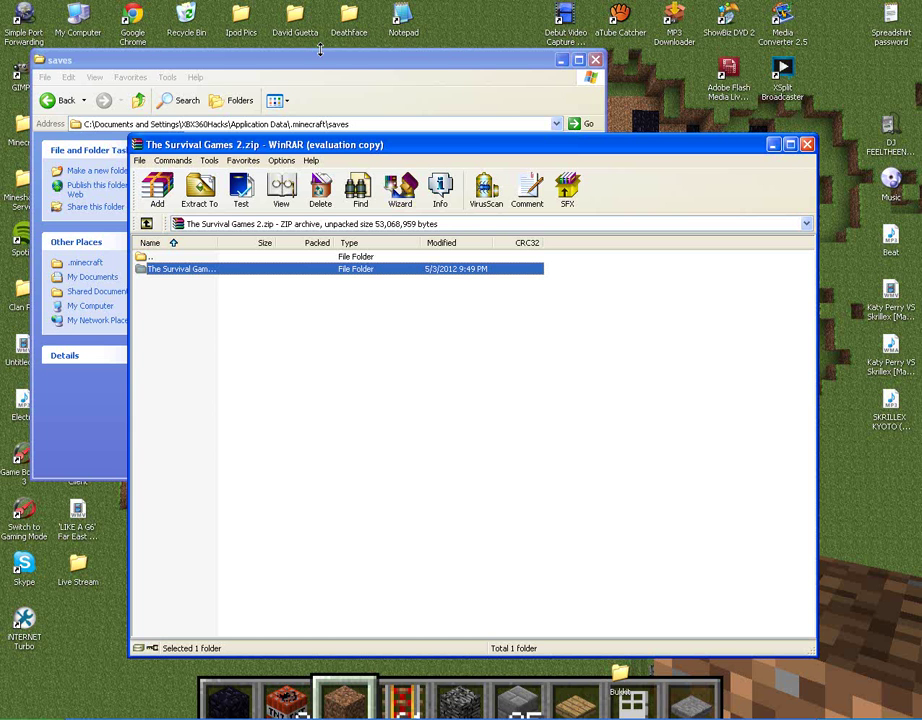
{"action": "left_click_drag", "start_coordinate": [287, 152], "coordinate": [333, 289]}
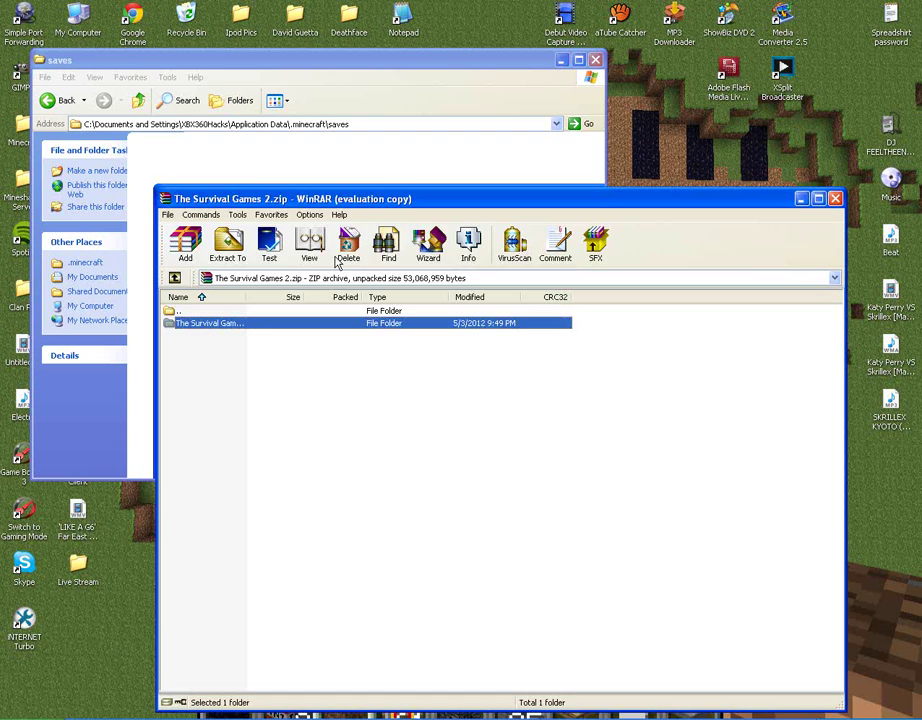
{"action": "left_click_drag", "start_coordinate": [310, 412], "coordinate": [464, 166]}
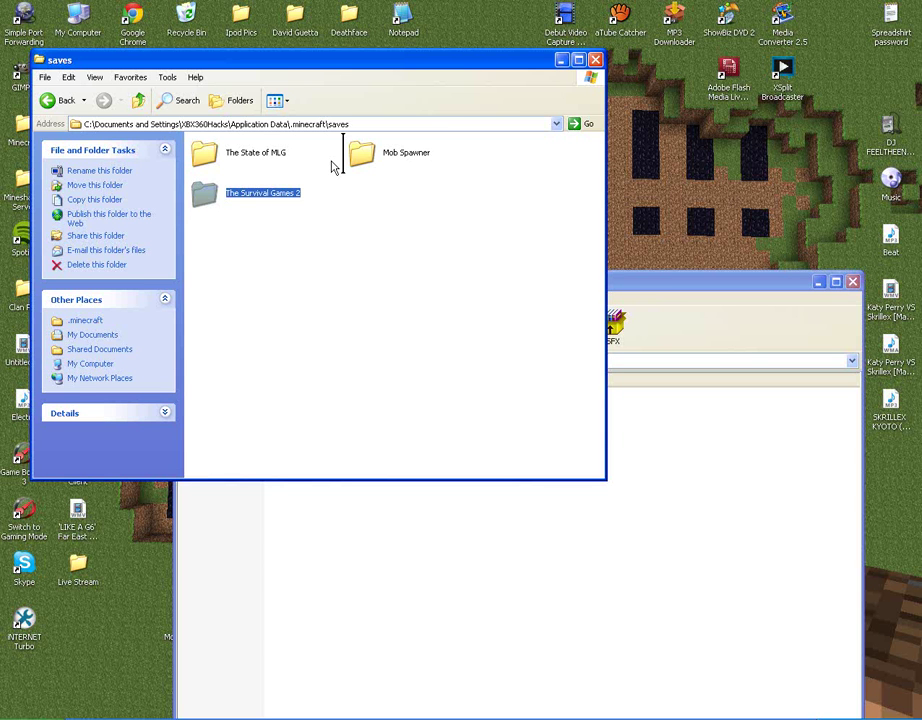
Step: Close the saves folder window and clear the selection in the WinRAR archive list
{"action": "left_click", "coordinate": [447, 320]}
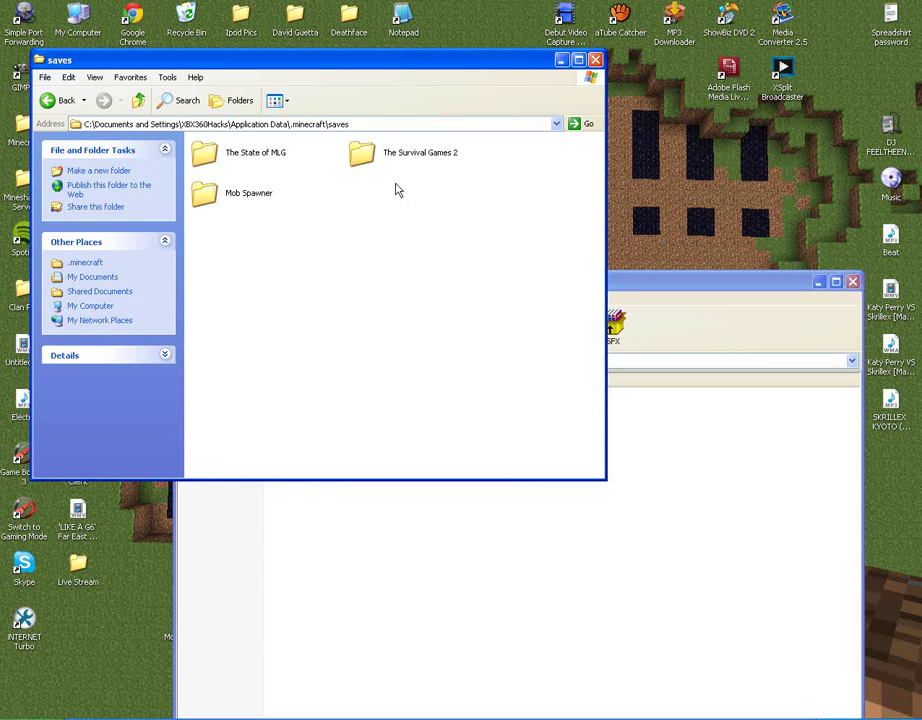
{"action": "left_click", "coordinate": [595, 61]}
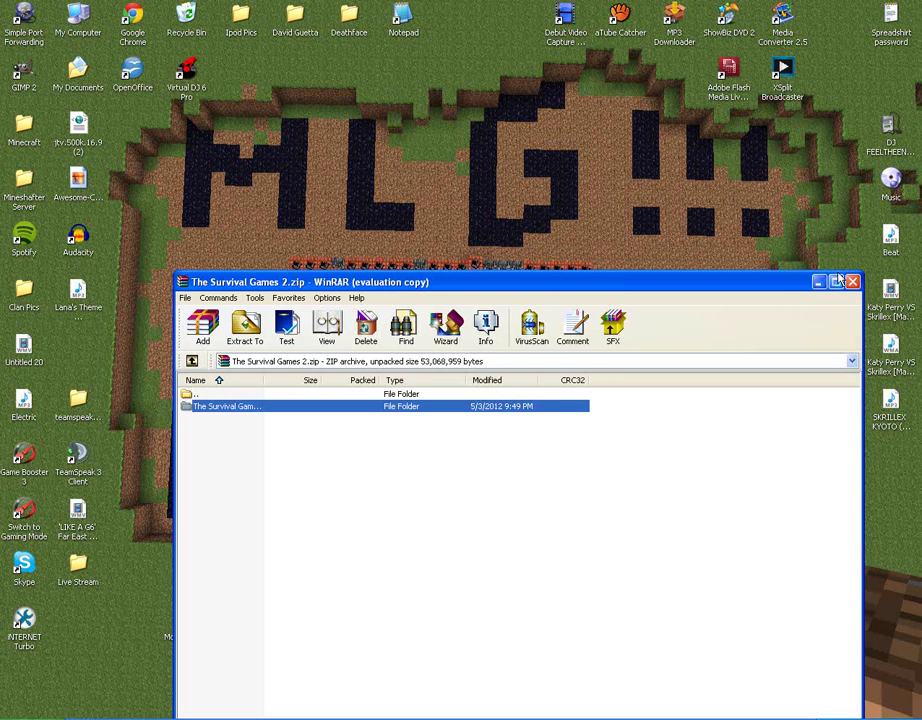
{"action": "left_click_drag", "start_coordinate": [426, 534], "coordinate": [348, 420]}
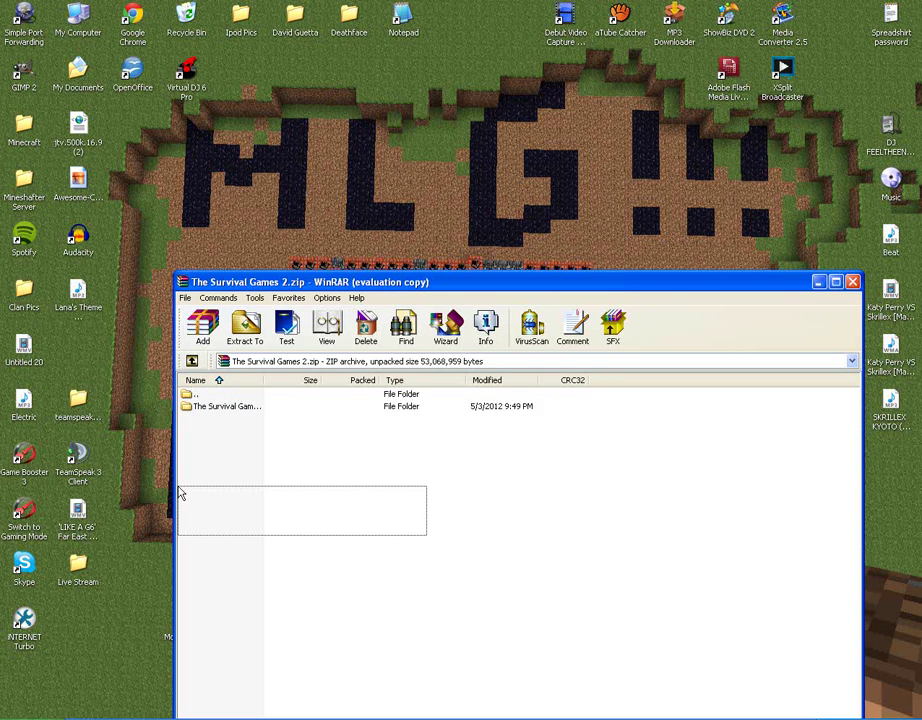
{"action": "left_click_drag", "start_coordinate": [170, 402], "coordinate": [236, 500]}
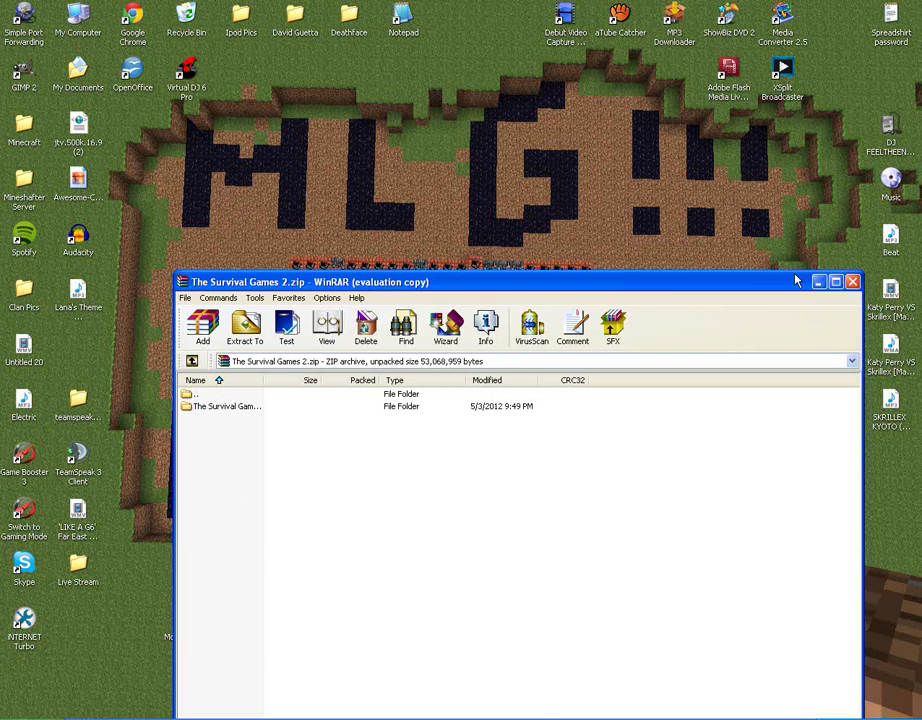
Step: Close WinRAR, launch Minecraft, and open the Singleplayer world list
{"action": "left_click", "coordinate": [852, 281]}
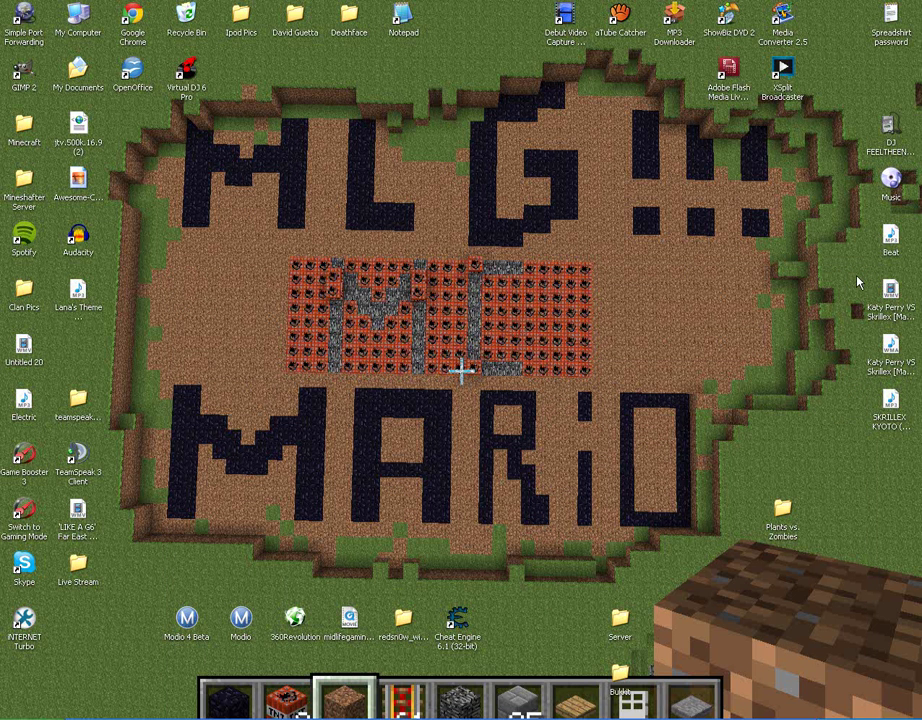
{"action": "key", "text": "super"}
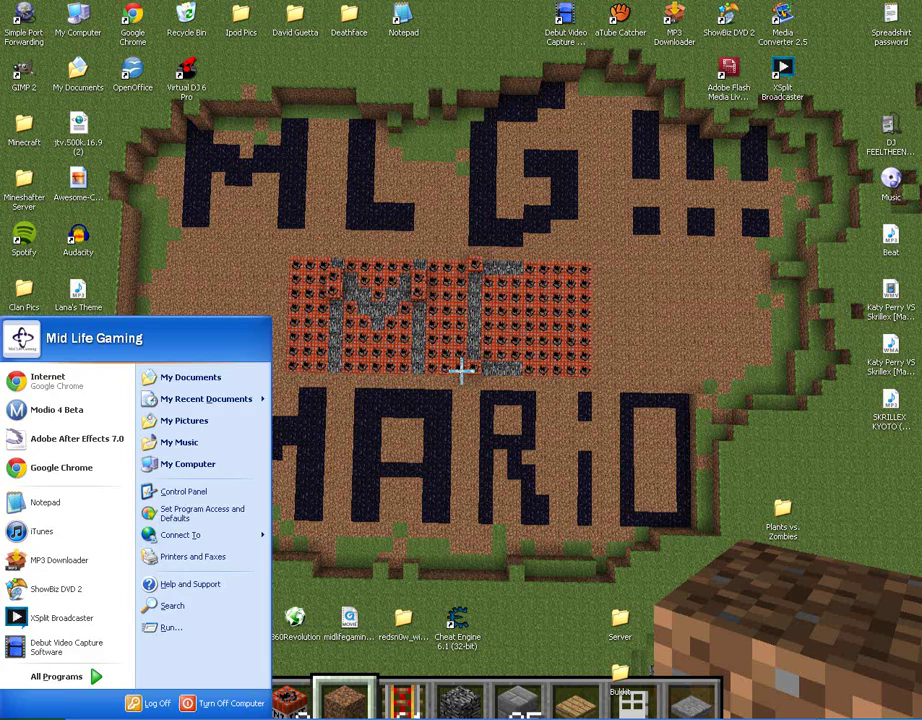
{"action": "key", "text": "super"}
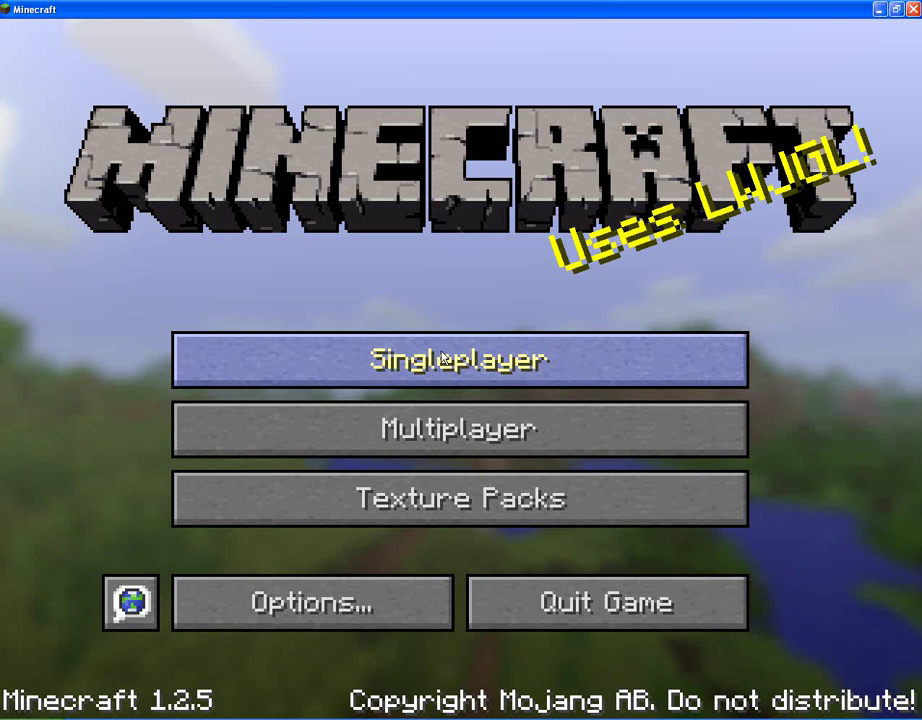
{"action": "left_click", "coordinate": [442, 357]}
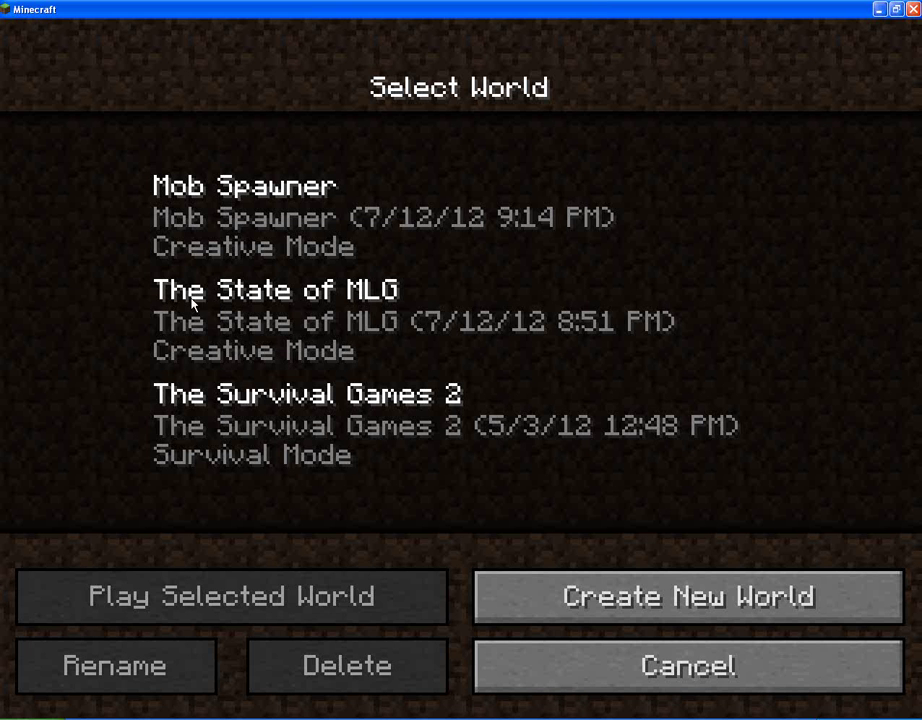
Step: Select The Survival Games 2 entry in the Select World list
{"action": "left_click", "coordinate": [281, 408]}
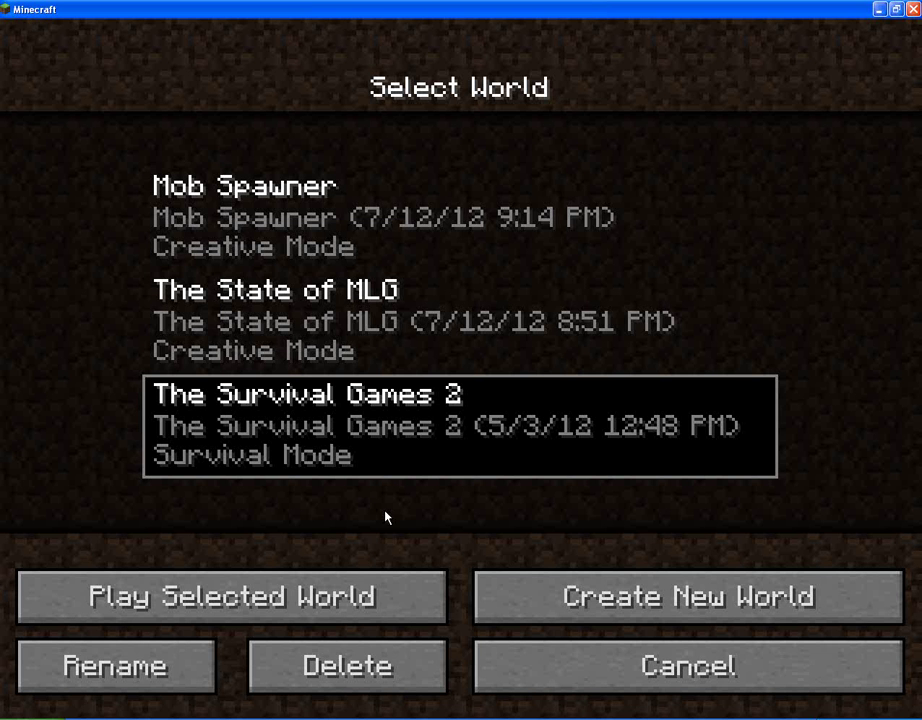
Step: Play The Survival Games 2 via Play Selected World and wait for it to load
{"action": "left_click", "coordinate": [222, 612]}
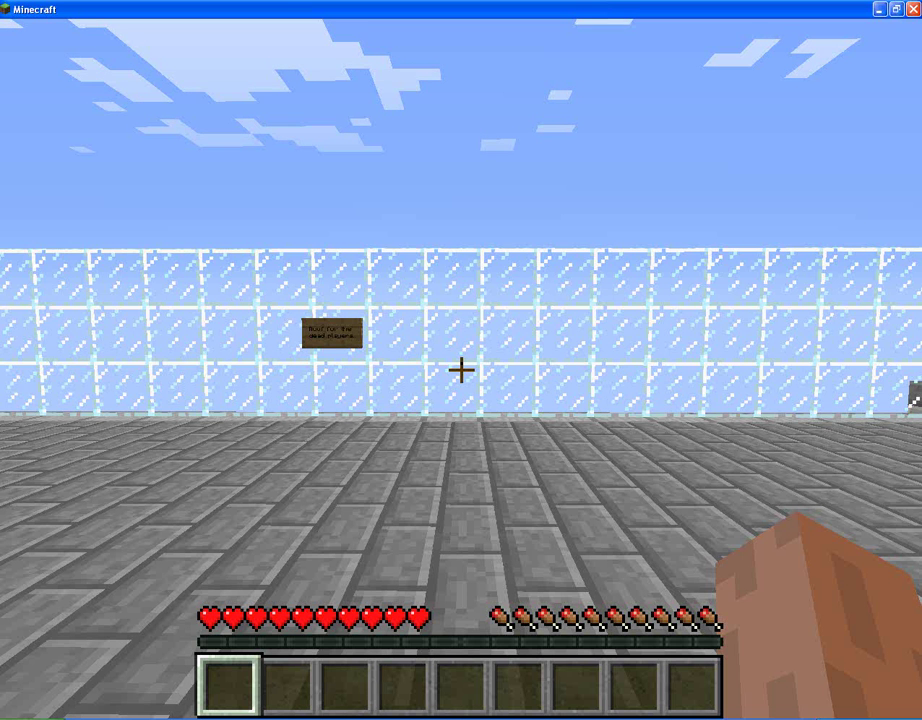
{"action": "key", "text": "s"}
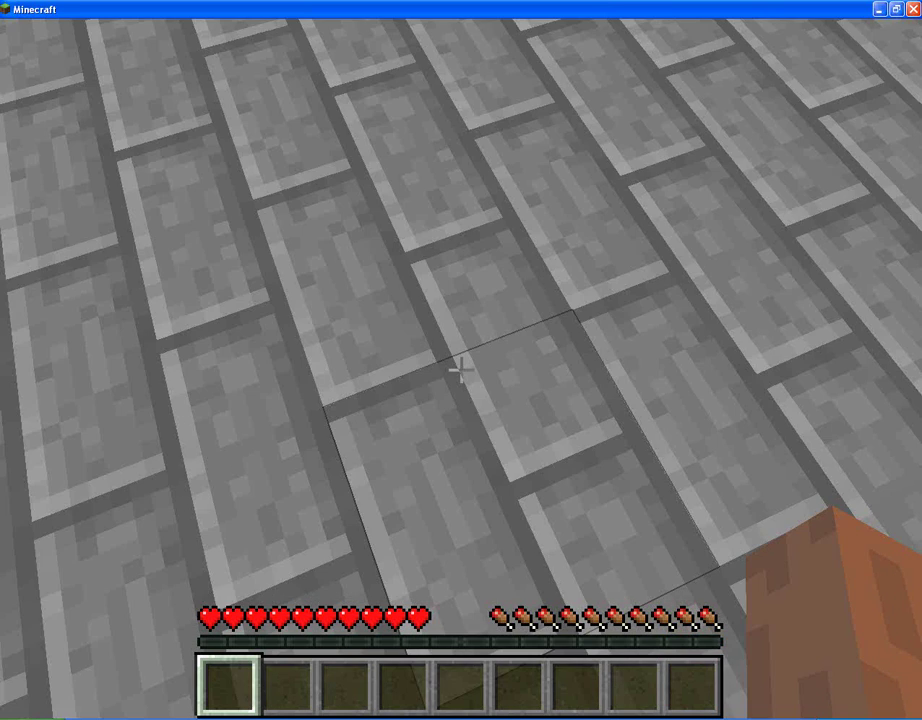
{"action": "key", "text": "t"}
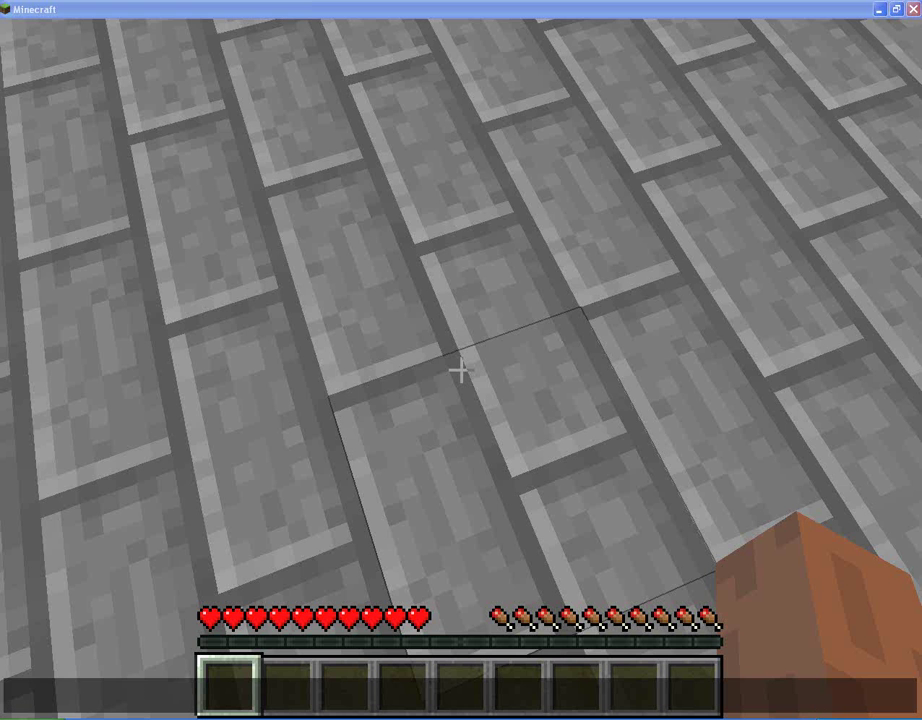
{"action": "right_click", "coordinate": [731, 680]}
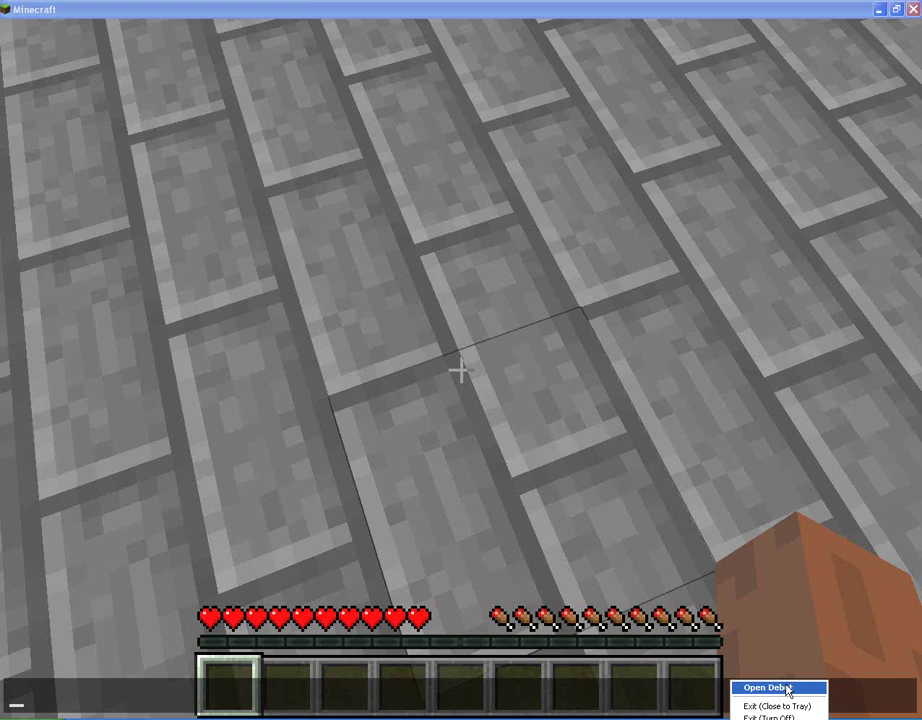